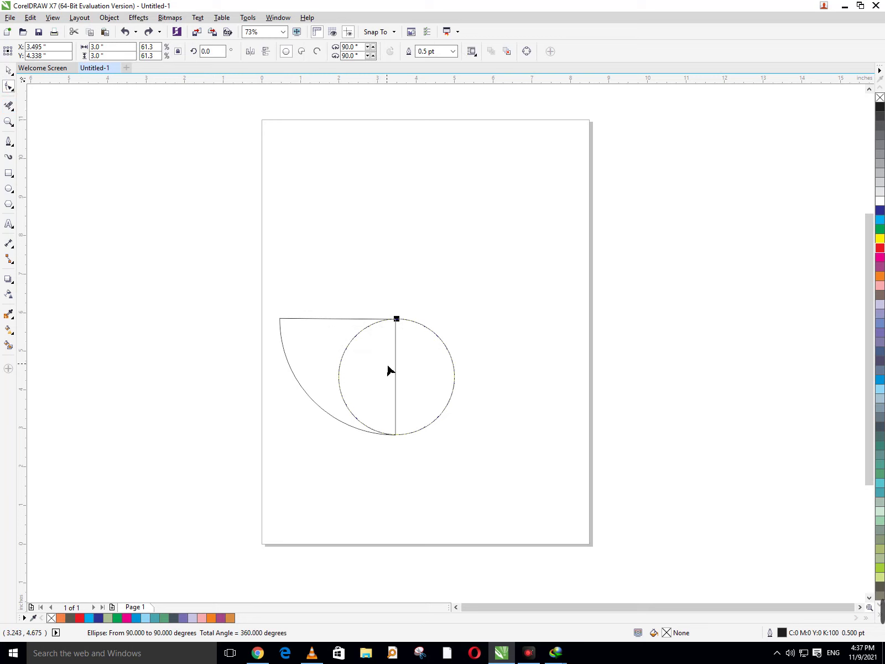
Nudge the 3-inch circle horizontally so its centre lines up with the vertical edge of the quarter pie
key(Left)
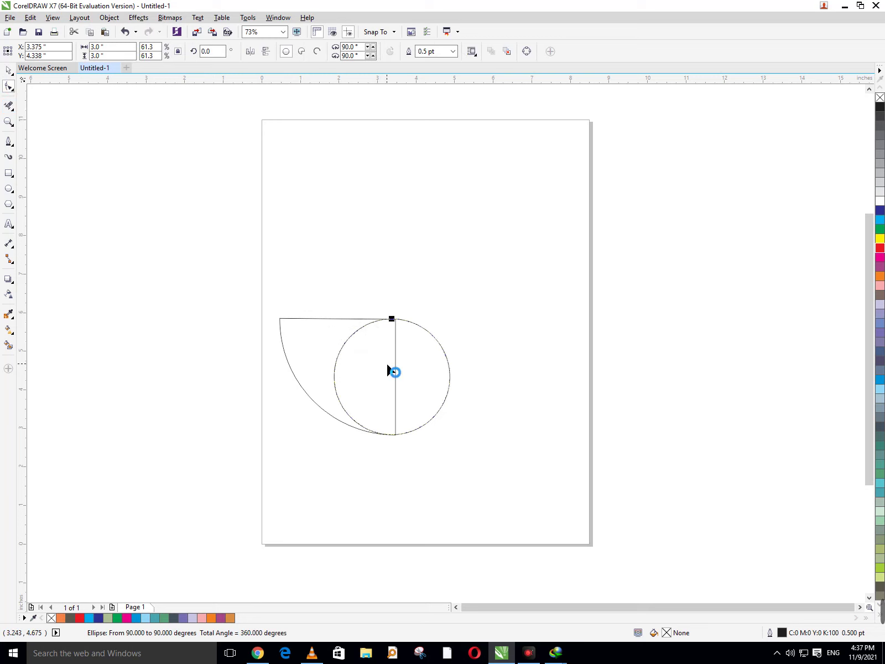
key(Right)
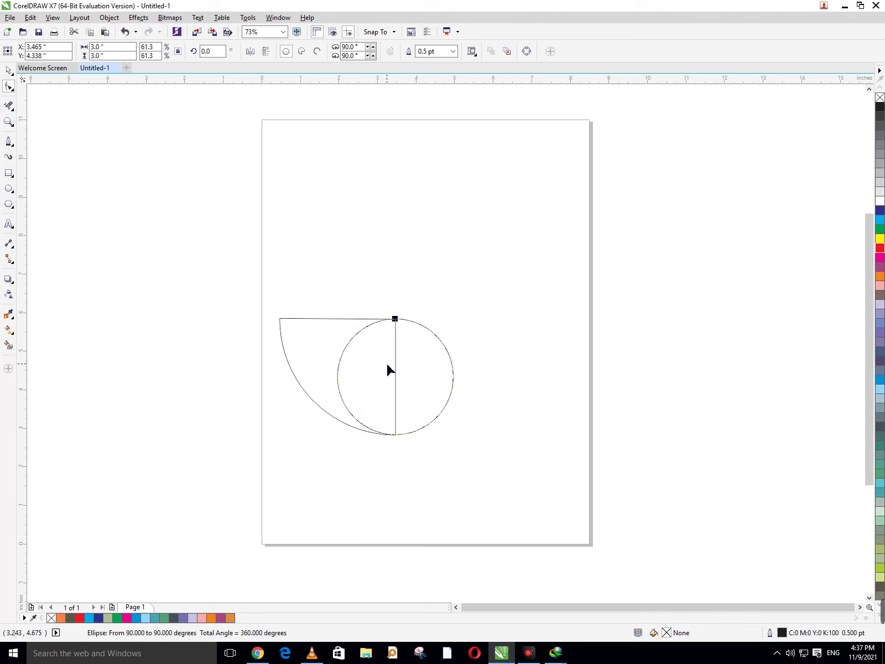
click(316, 320)
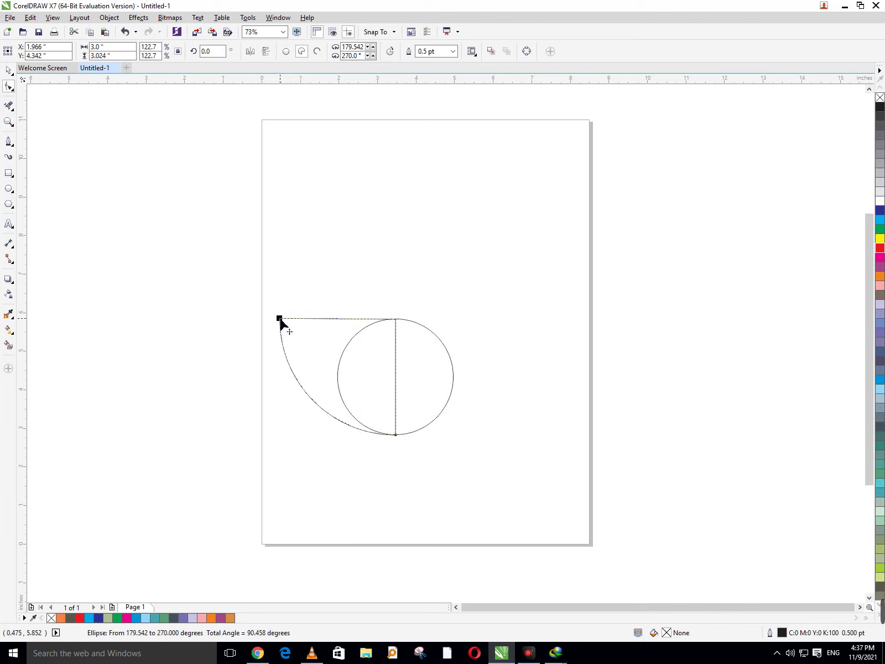
Pull the circle's top node slightly inward with the Shape tool to turn the circle into a 360-degree pie
click(373, 323)
click(391, 320)
mouse_move(396, 321)
mouse_down()
mouse_move(350, 348)
mouse_move(397, 332)
mouse_move(385, 326)
mouse_up()
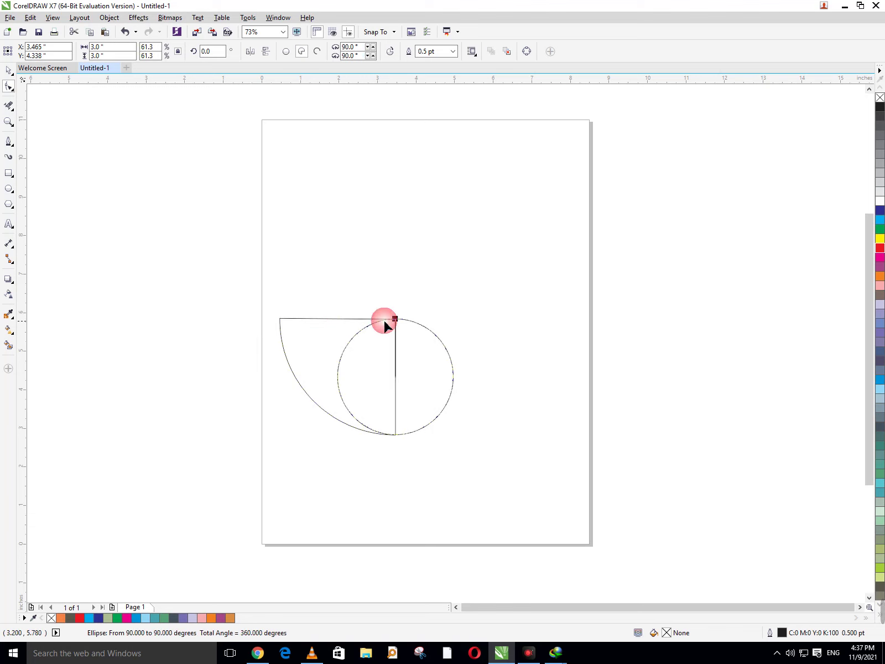
click(375, 323)
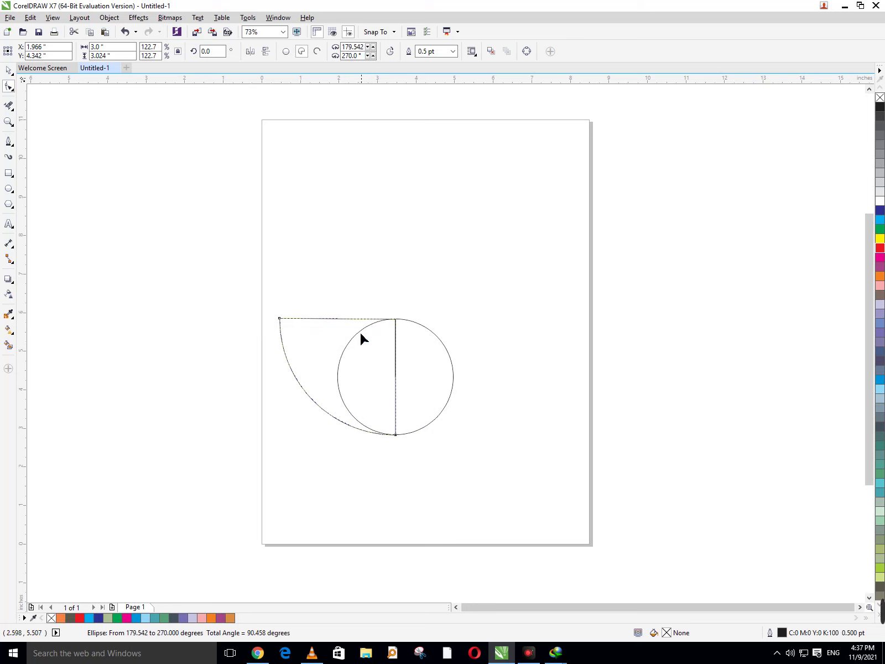
click(502, 654)
click(502, 654)
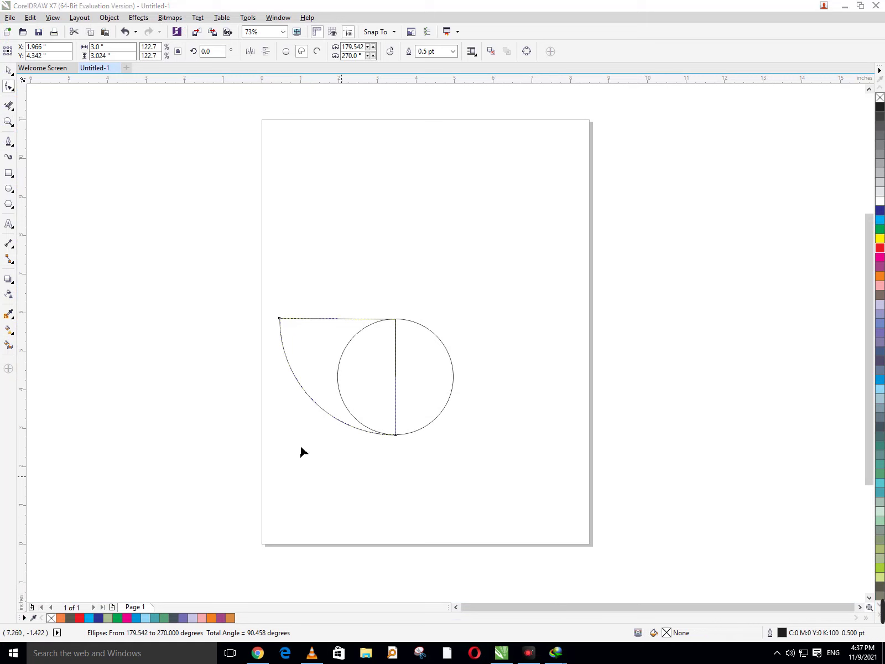
Select the circle and the quarter pie together and trim the circle's area out of the quarter pie
click(8, 71)
drag(192, 253, 555, 492)
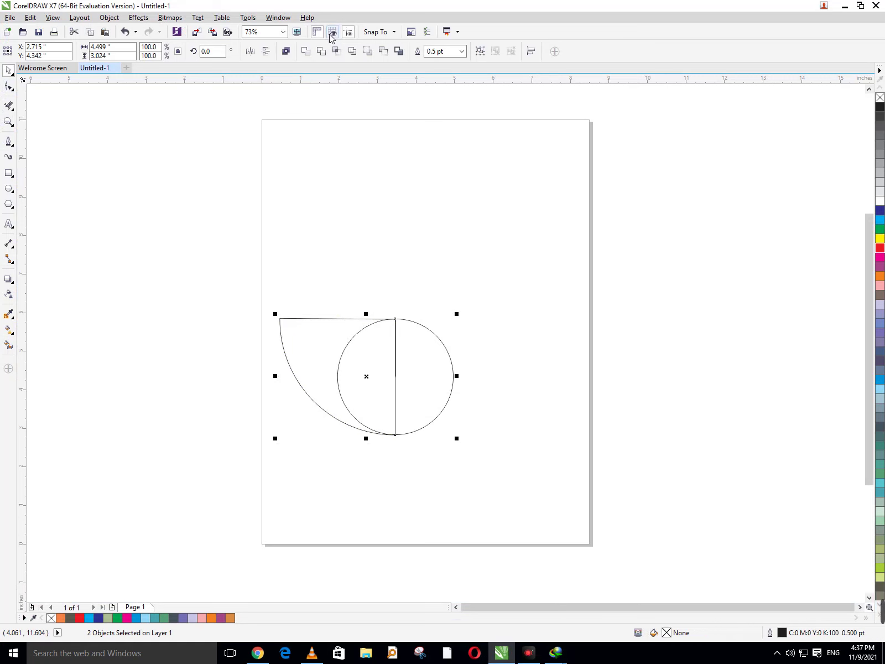
click(321, 51)
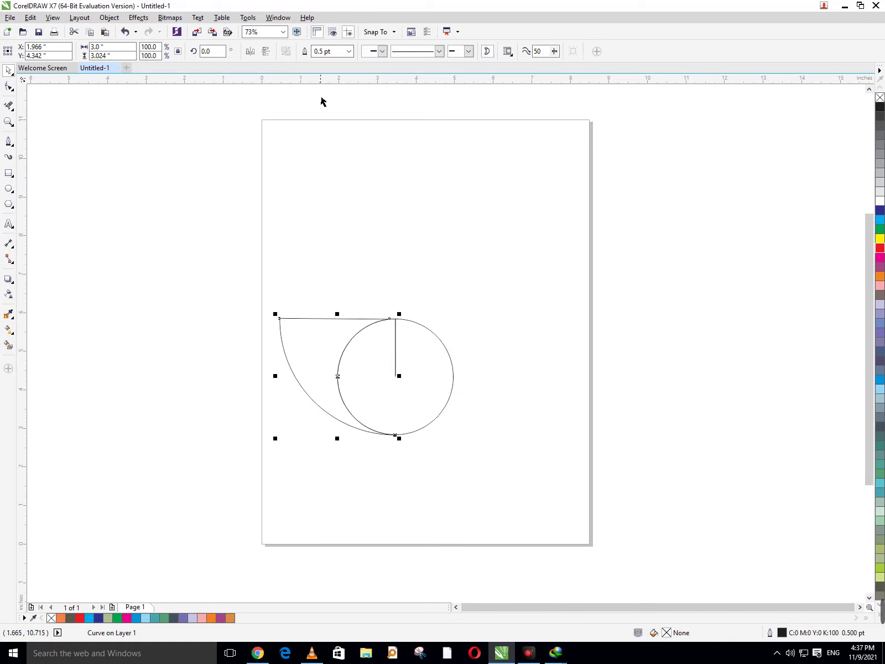
click(424, 306)
drag(395, 362, 455, 376)
key(ctrl+z)
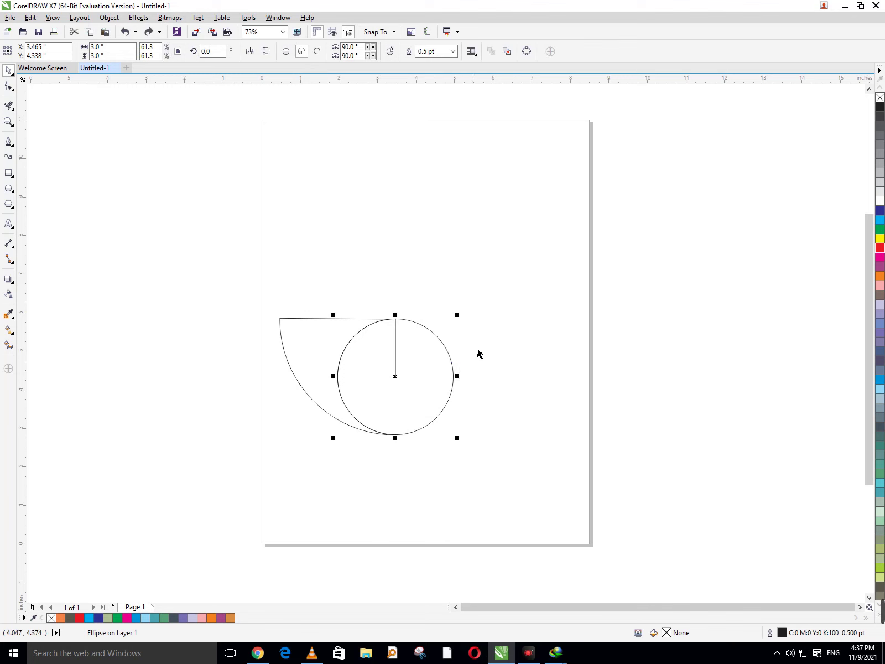
Move the trimmed shape's upper node beside the circle close to its pointed tip and convert the short tip segment to a curve
click(295, 312)
click(8, 105)
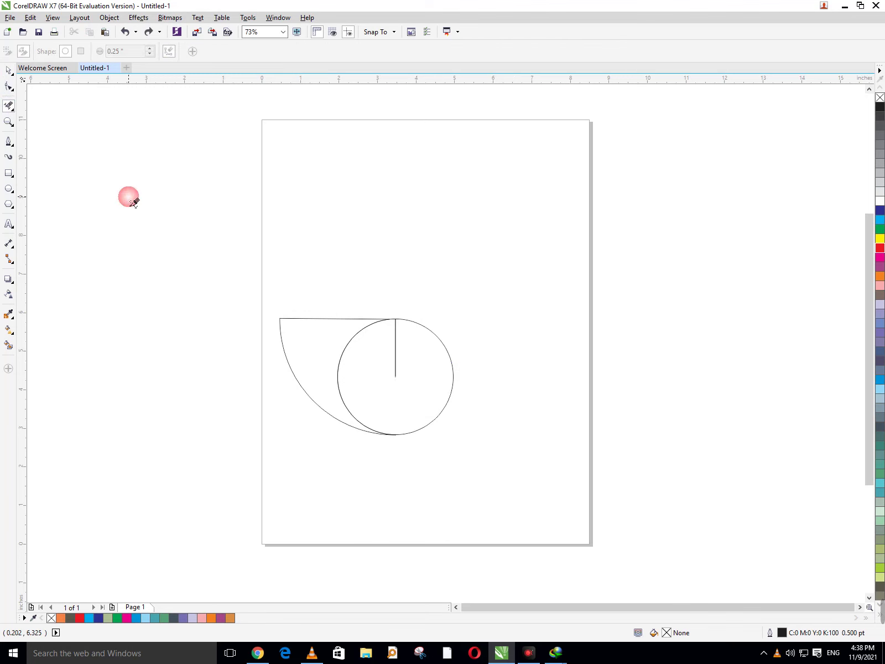
click(9, 86)
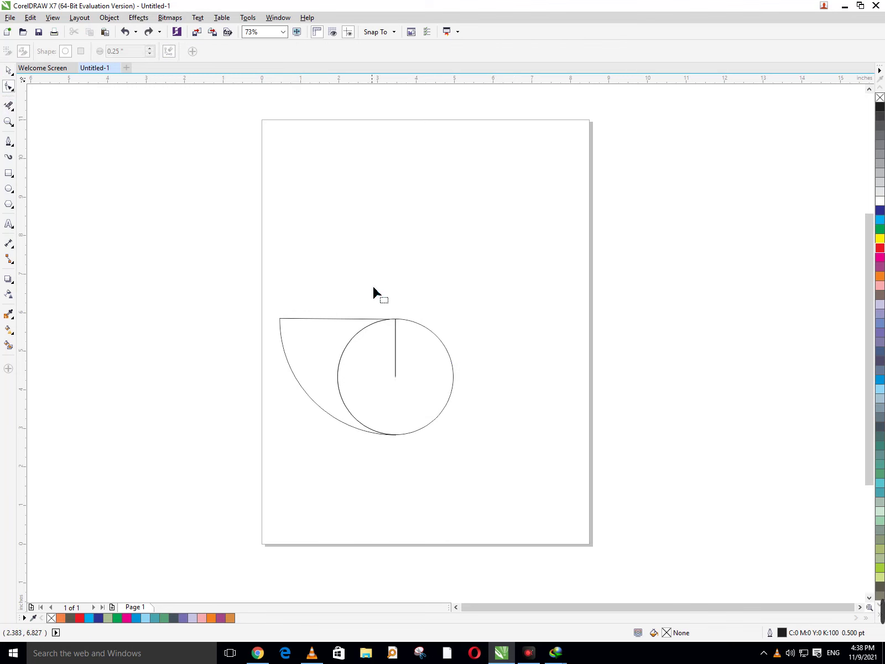
click(388, 320)
drag(396, 326, 303, 330)
key(ctrl+q)
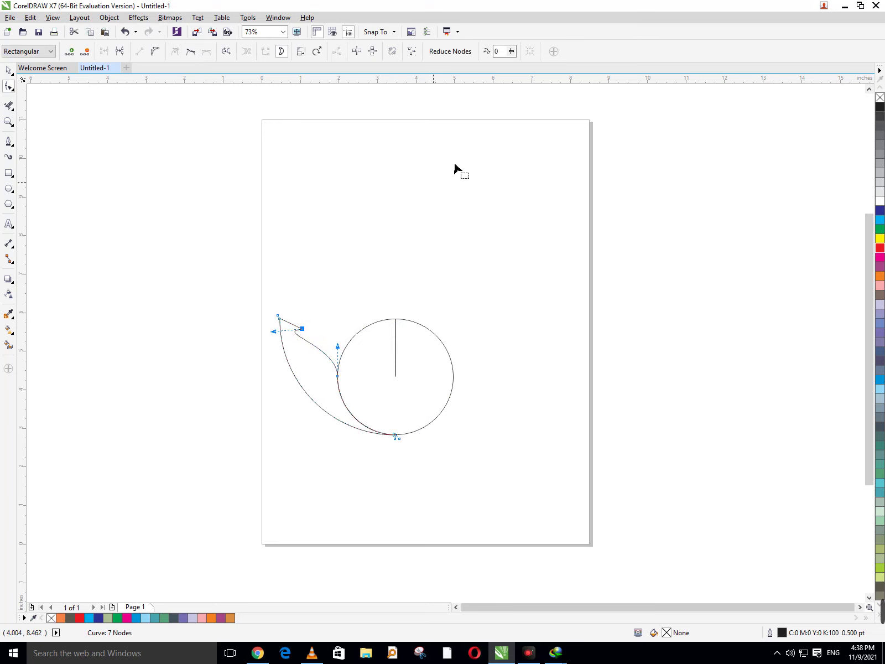
click(154, 51)
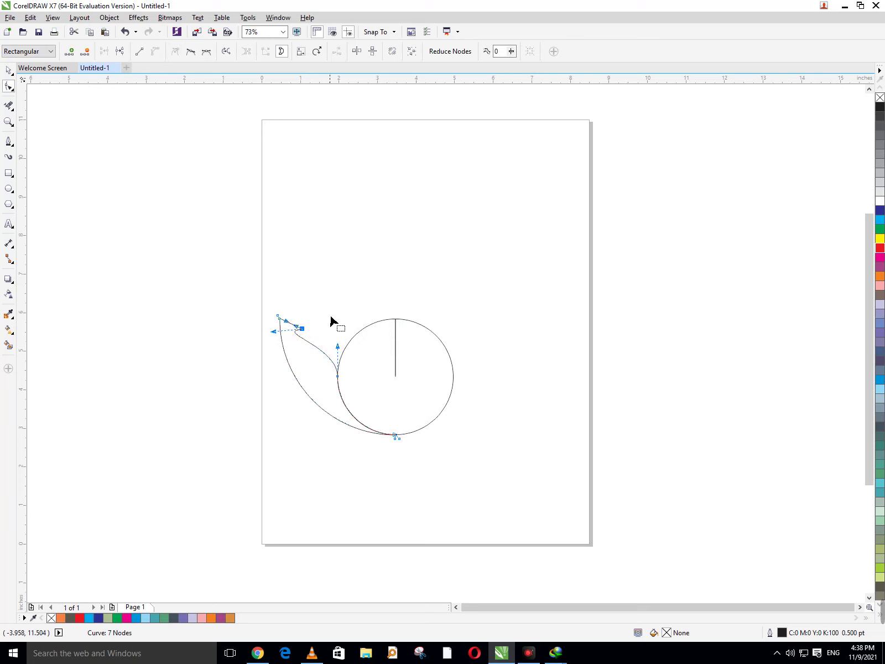
Reshape the petal's short tip segment by adjusting the moved node, its handles and the curve beside it
drag(273, 332, 300, 330)
click(333, 300)
click(332, 298)
click(323, 316)
click(302, 329)
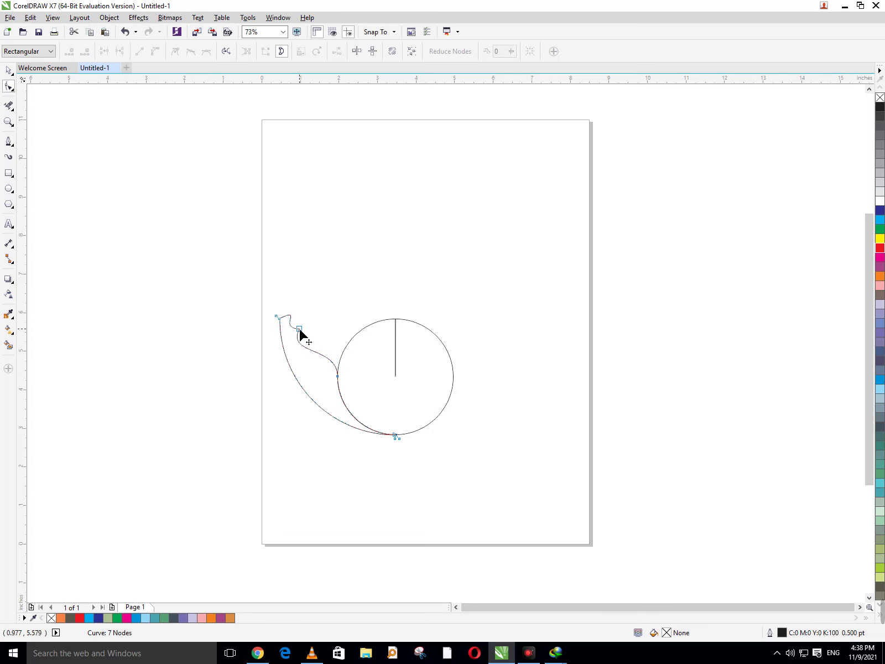
click(299, 331)
drag(292, 354, 280, 317)
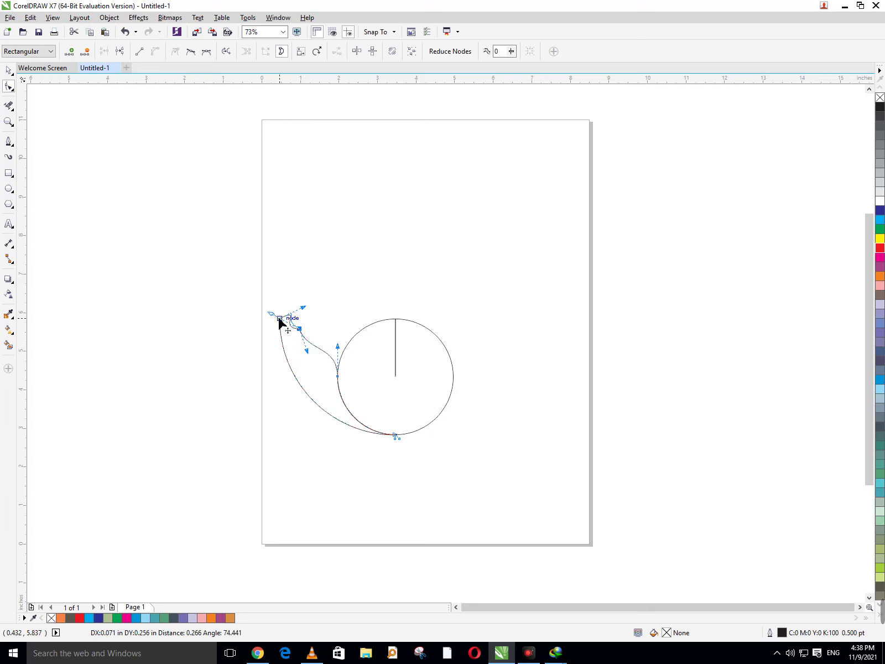
click(327, 307)
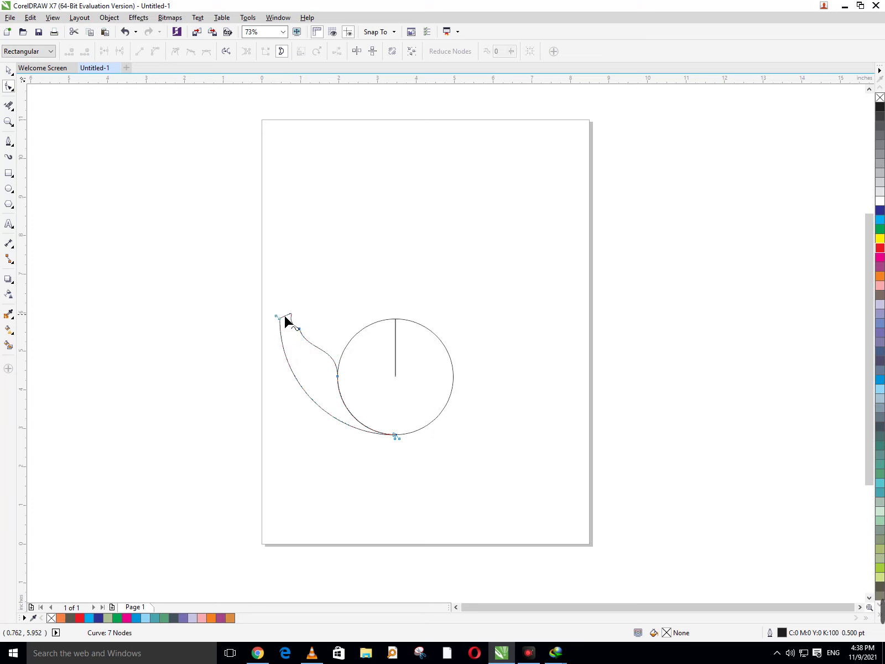
mouse_move(290, 320)
mouse_down()
mouse_move(286, 330)
mouse_move(292, 322)
mouse_up()
click(317, 308)
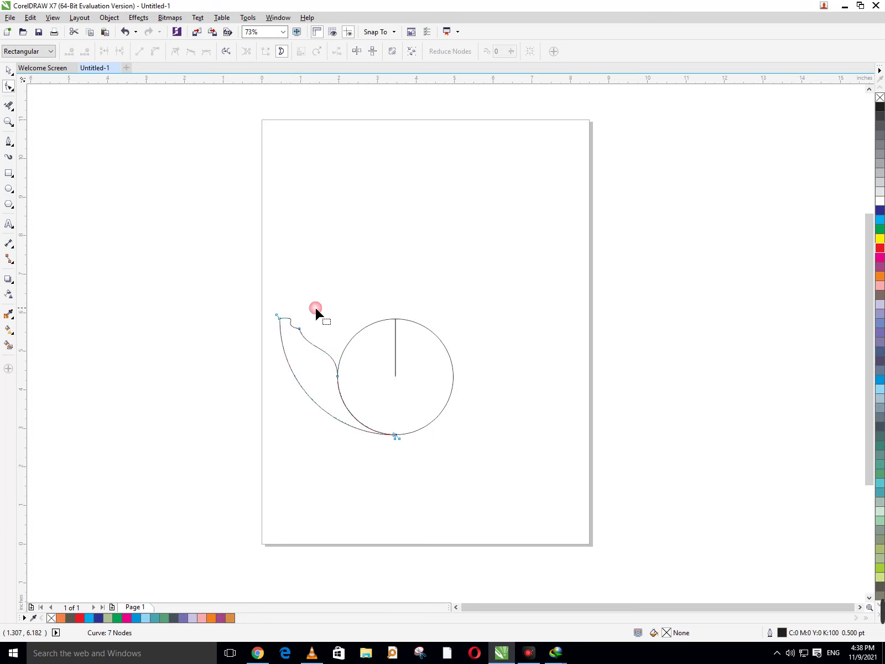
click(293, 328)
Add a node on the petal's short tip segment and reposition the nodes and curves around it
click(71, 52)
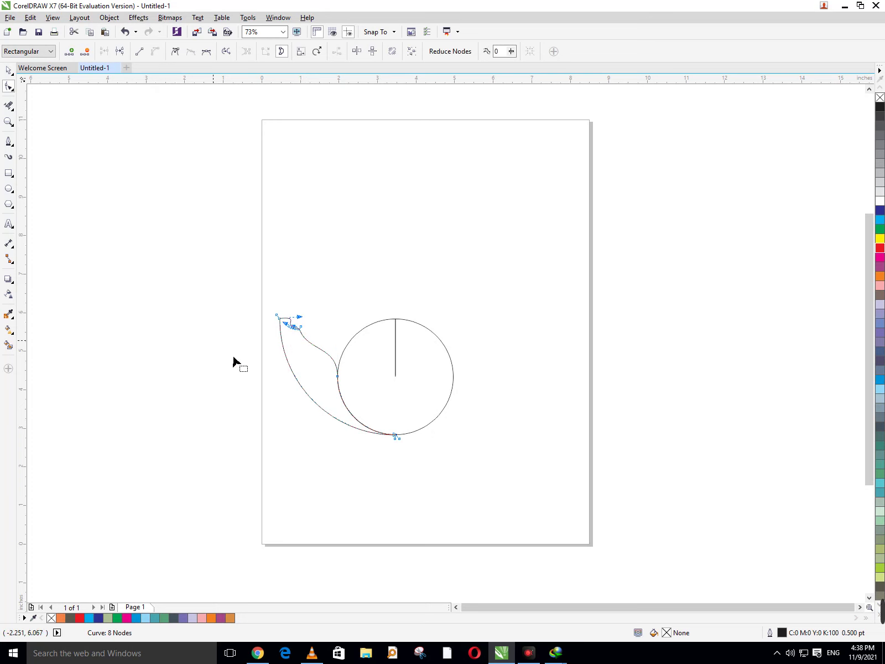
drag(296, 327, 299, 328)
click(316, 304)
click(330, 328)
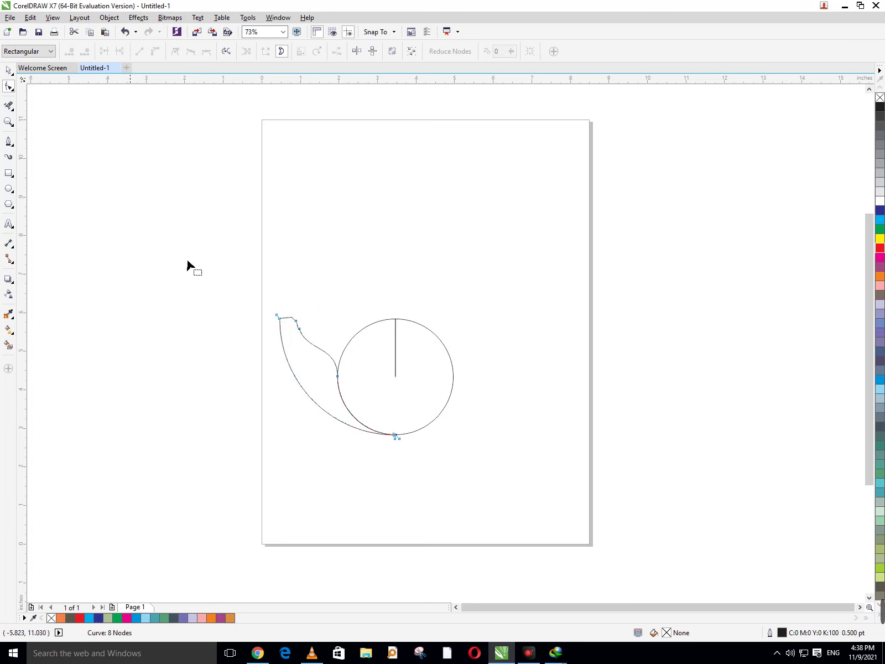
mouse_move(293, 324)
mouse_down()
mouse_move(297, 339)
mouse_move(298, 328)
mouse_up()
click(314, 311)
click(346, 314)
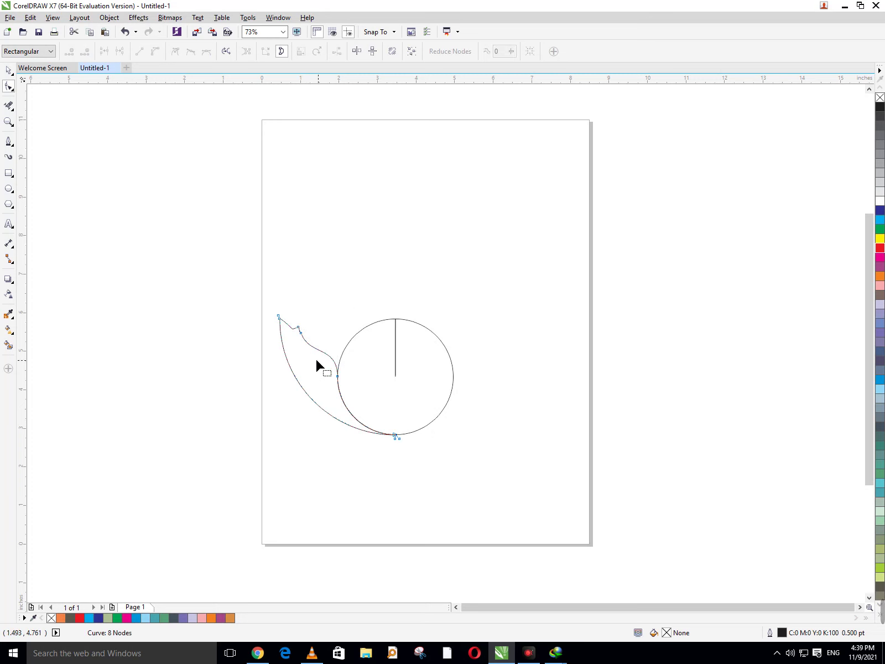
Delete the two extra nodes near the petal's tip, leaving one curve from the tip to the circle
click(300, 333)
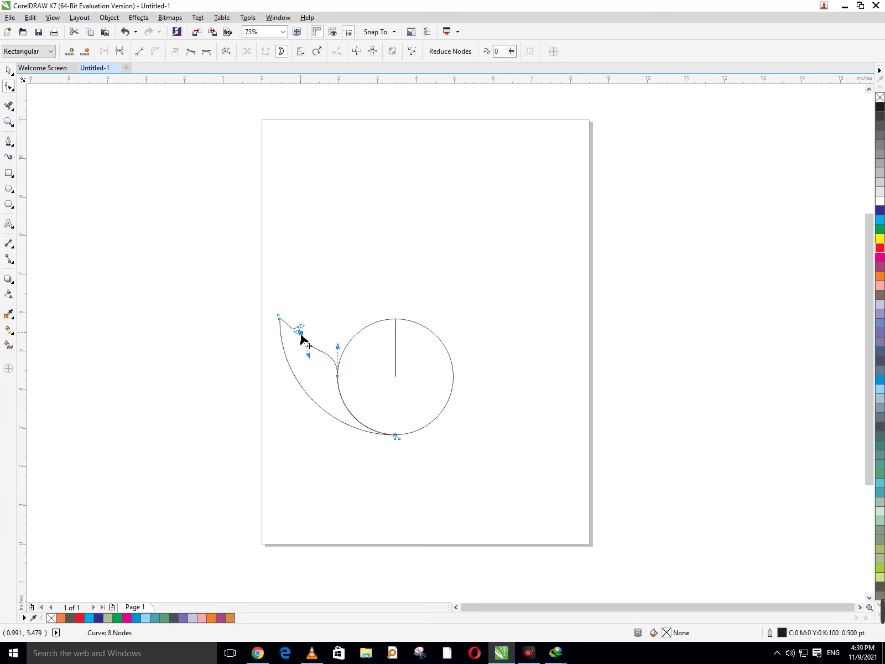
click(88, 51)
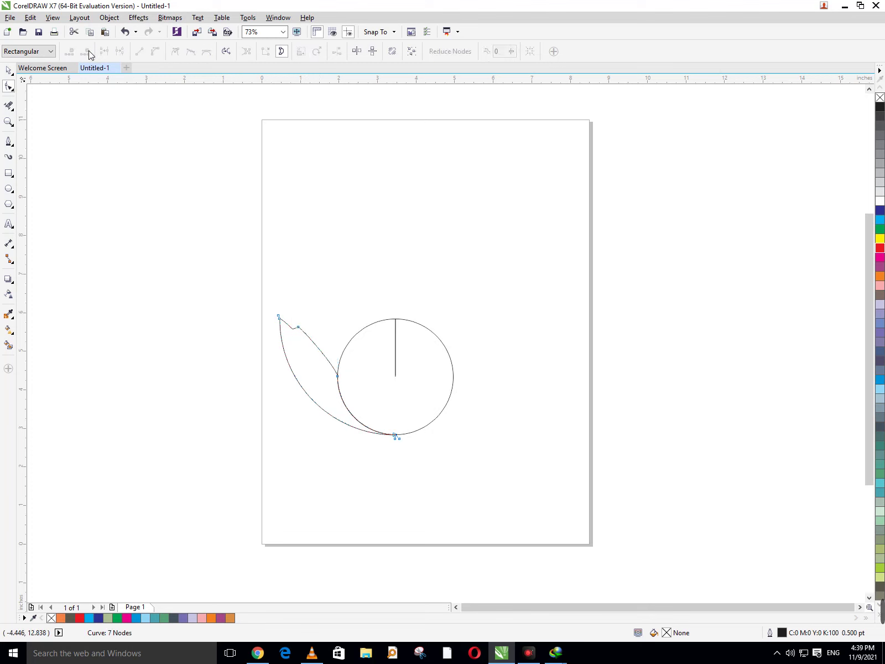
click(299, 329)
click(103, 139)
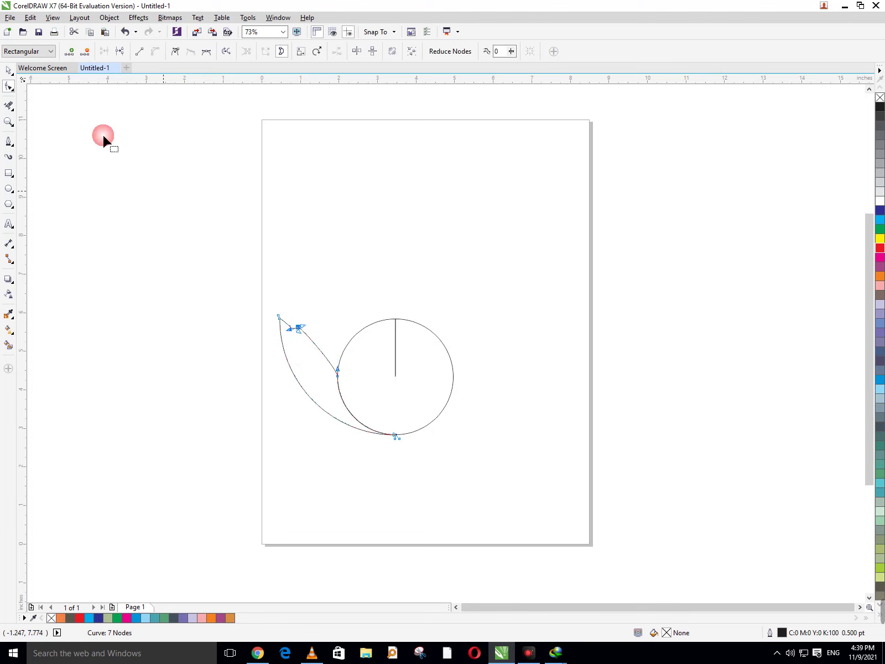
click(85, 52)
Add a node on the petal's upper edge, make it a cusp, and bend the edge into an S-curve below the tip
click(304, 336)
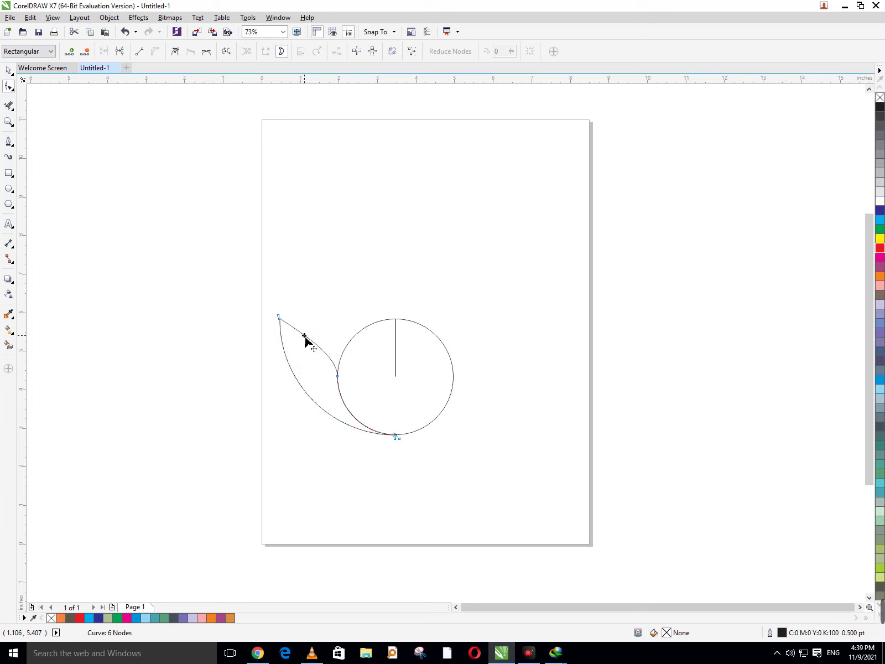
click(76, 51)
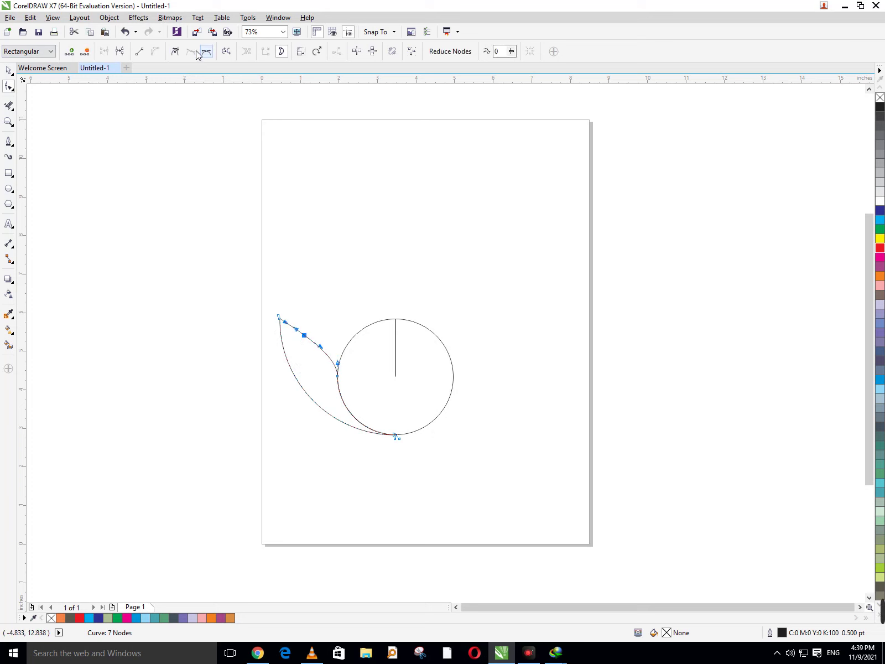
click(175, 51)
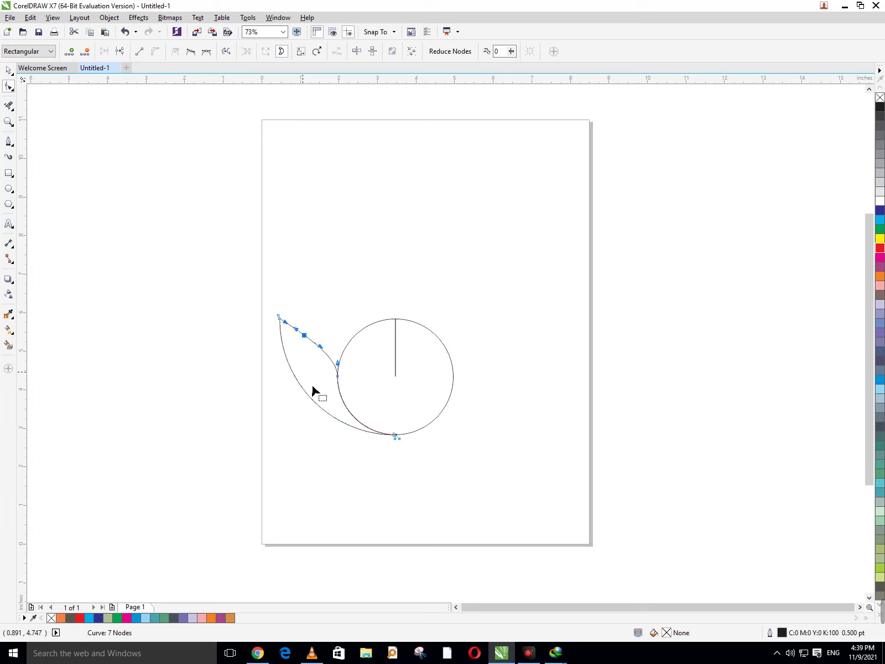
drag(303, 328, 320, 348)
click(325, 324)
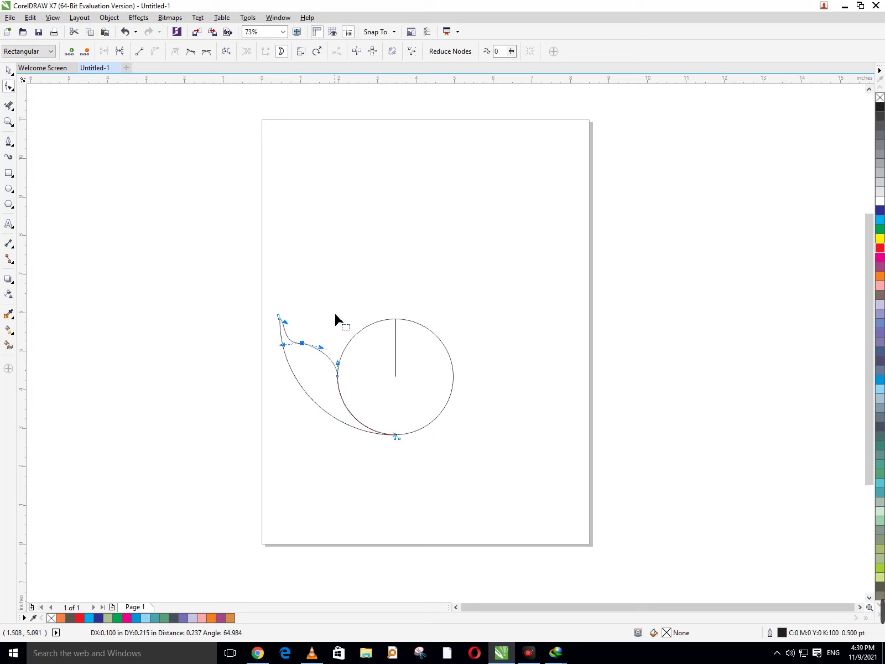
click(328, 313)
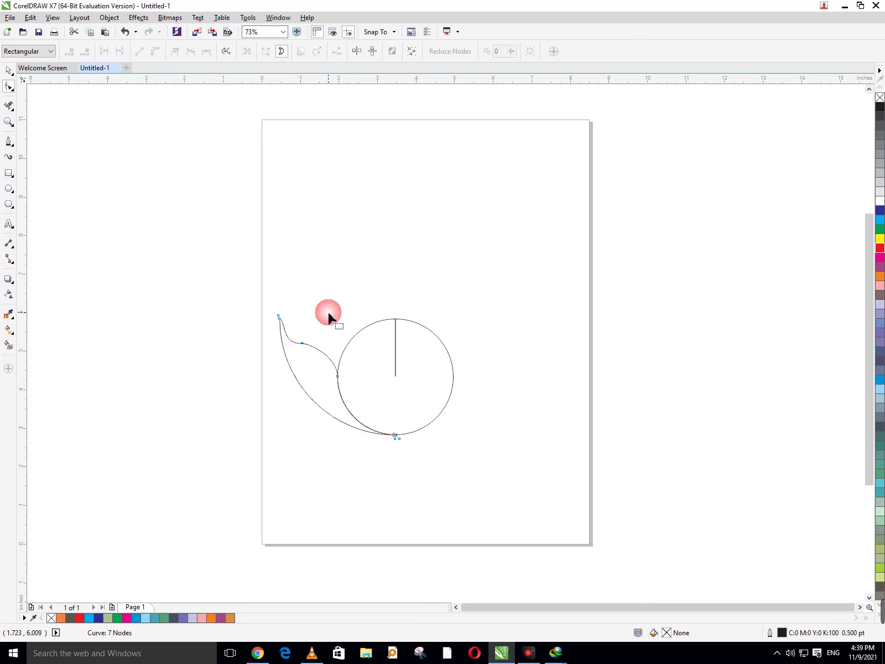
Select the petal with the Pick tool and place its rotation centre on the circle's centre node
click(9, 70)
click(53, 155)
double_click(307, 376)
click(8, 71)
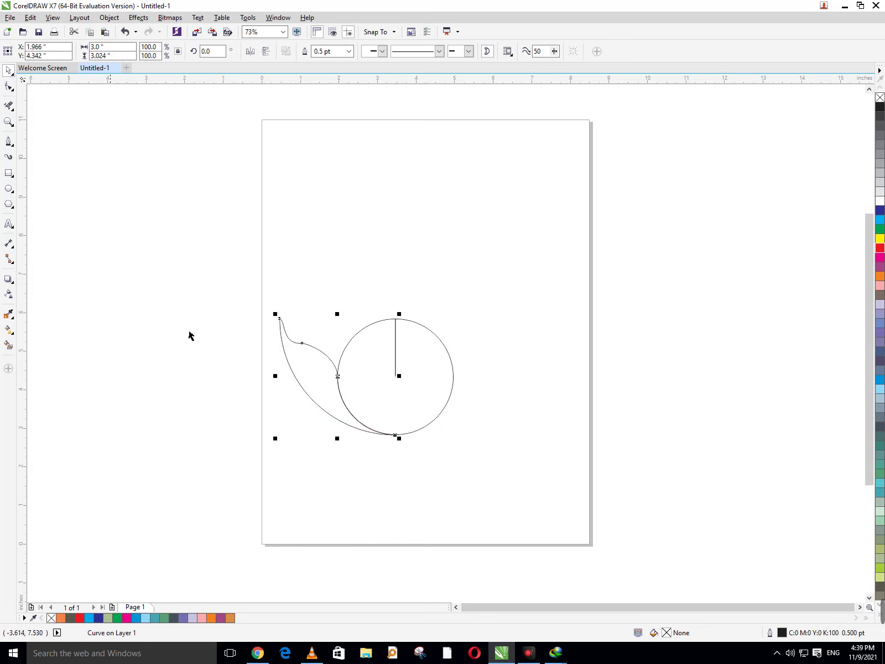
click(316, 376)
drag(374, 386, 401, 386)
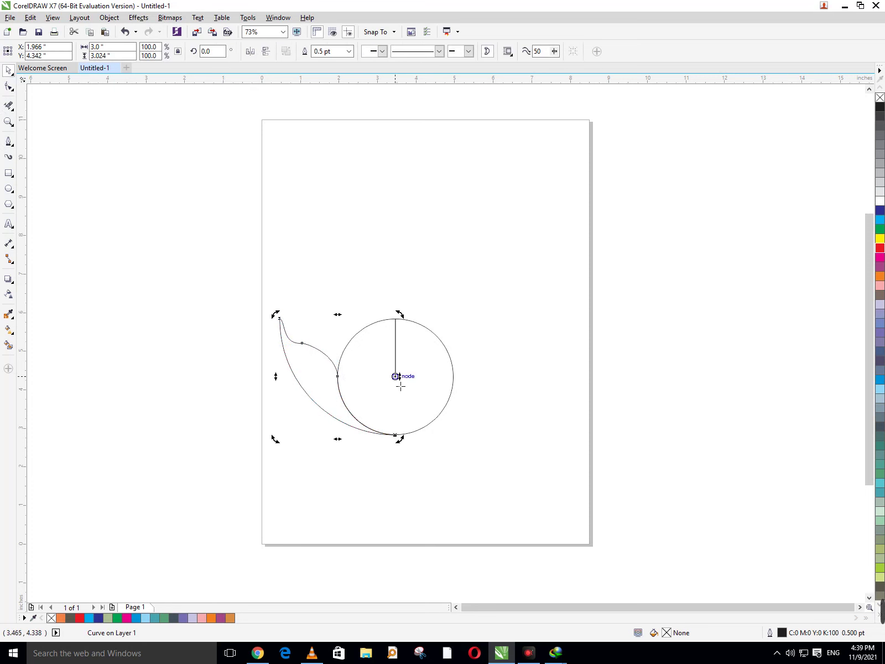
Rotate a copy of the petal about 25 degrees clockwise around the circle's centre and repeat the duplication twice
drag(278, 318, 328, 292)
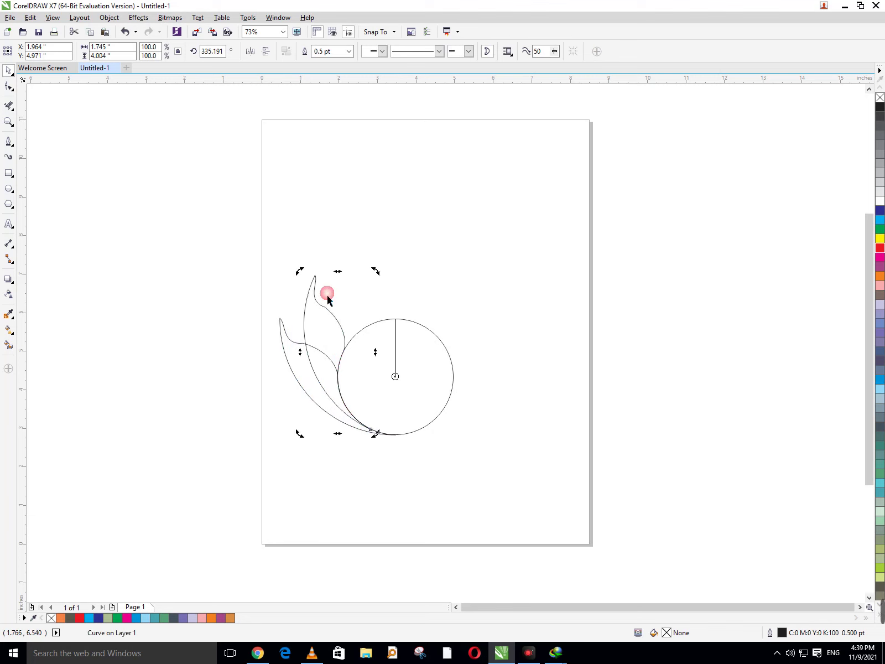
key(ctrl+r)
key(ctrl+r)
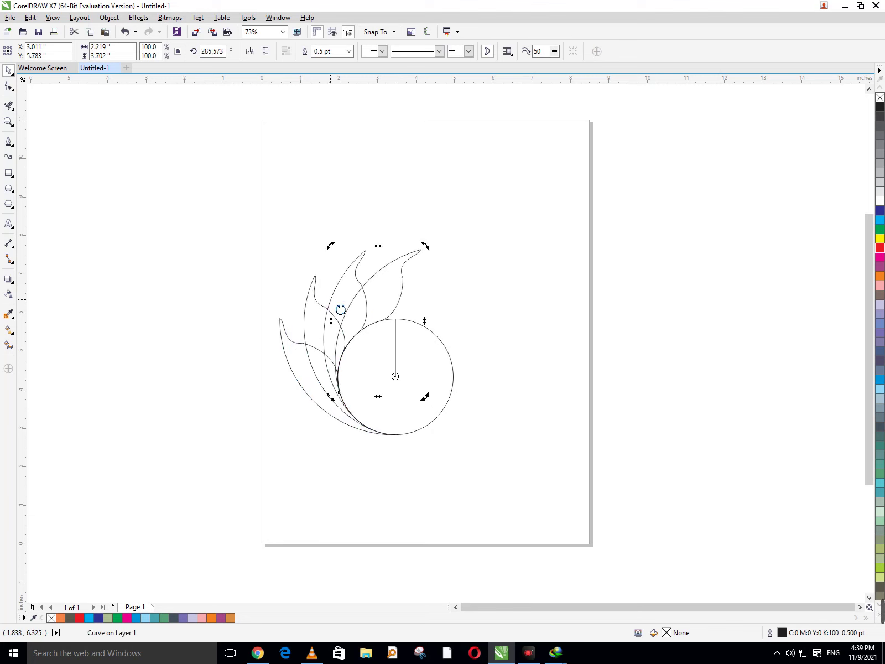
click(506, 468)
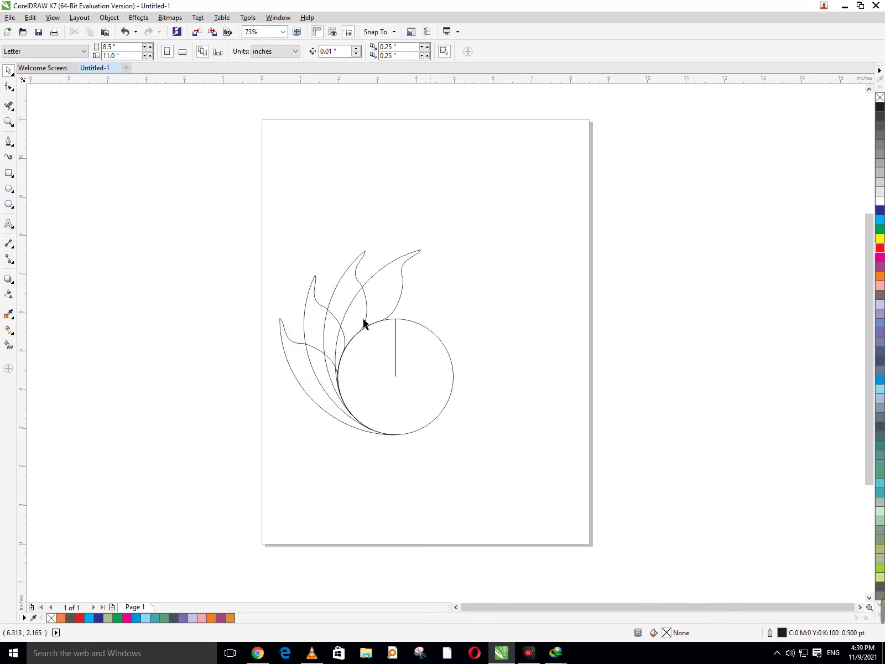
drag(395, 375, 429, 391)
key(ctrl+z)
click(409, 394)
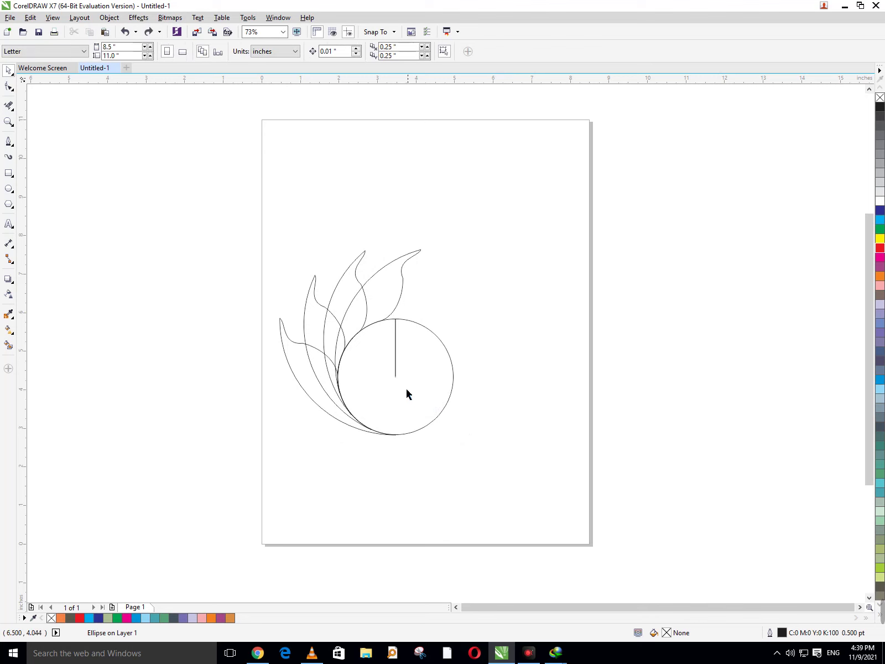
Delete the vertical line inside the circle with the Virtual Segment Delete tool
click(8, 107)
drag(373, 365, 417, 362)
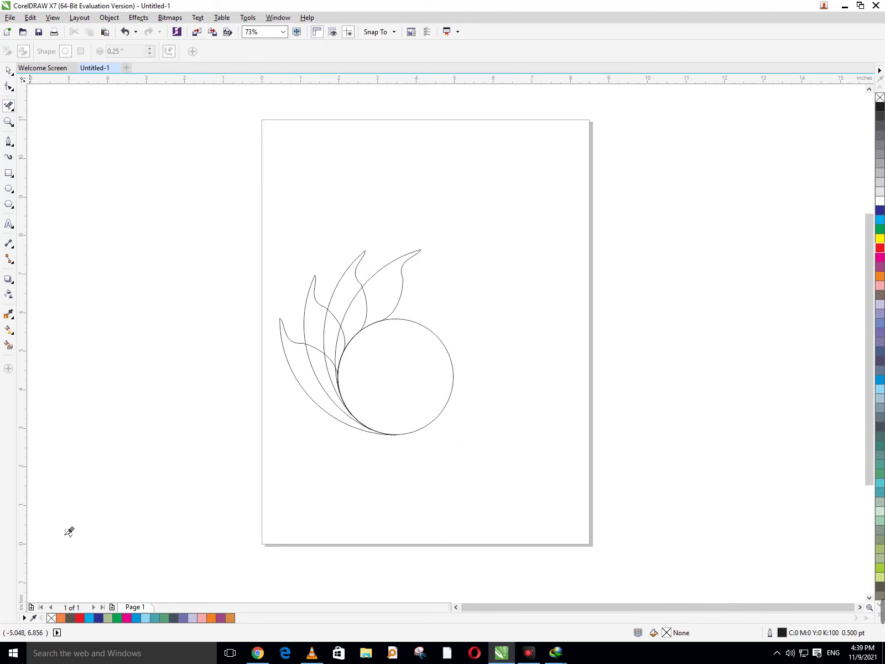
Fill the sections of the lowest petal with orange using Smart Fill and undo the accidental fill of the circle
click(8, 346)
click(316, 389)
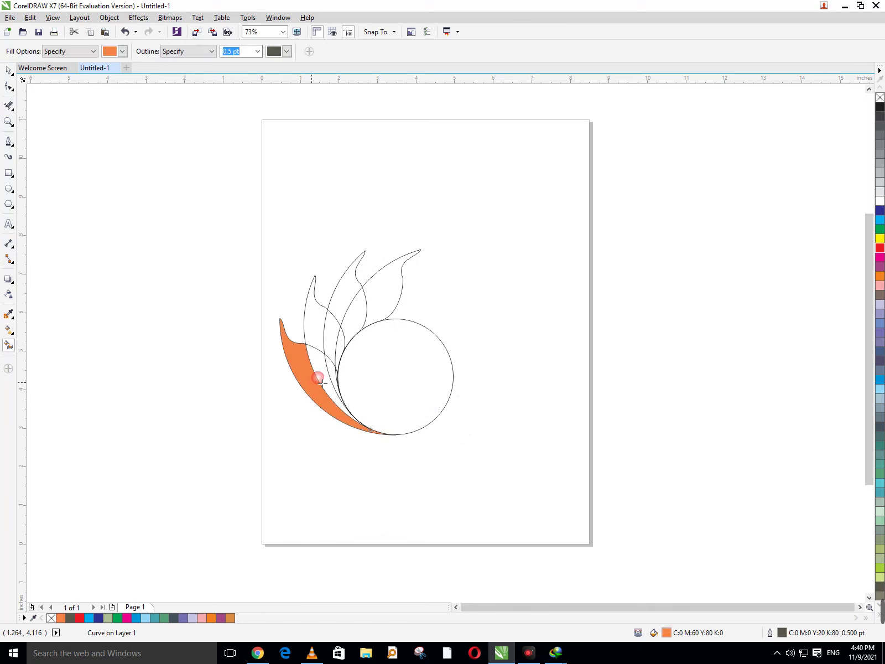
click(327, 379)
click(339, 376)
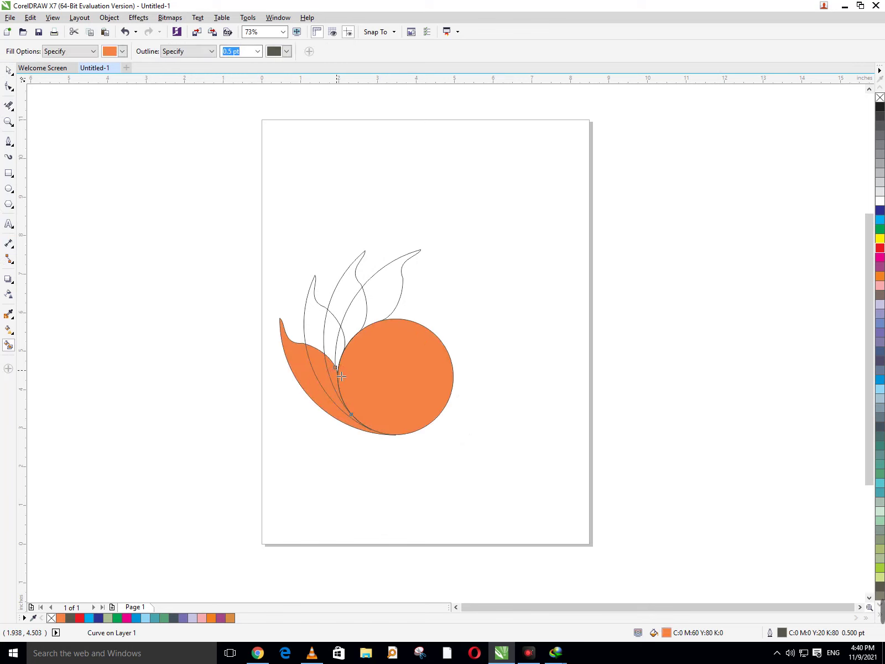
key(ctrl+z)
key(F2)
drag(207, 228, 501, 450)
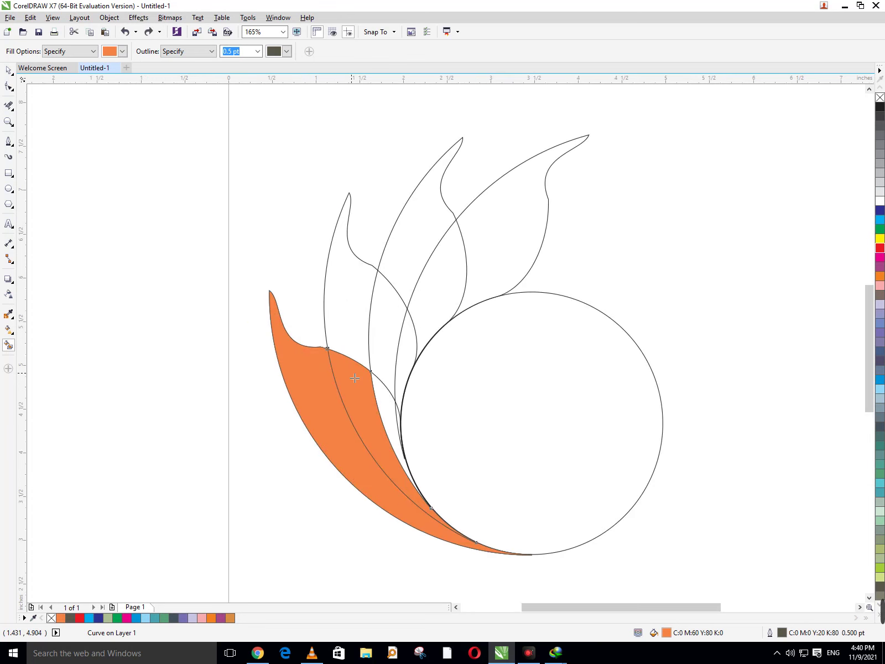
Smart-fill the sections of the second petal from the bottom with orange, undoing the stray fill beside the circle
click(356, 348)
click(388, 353)
click(403, 353)
click(388, 411)
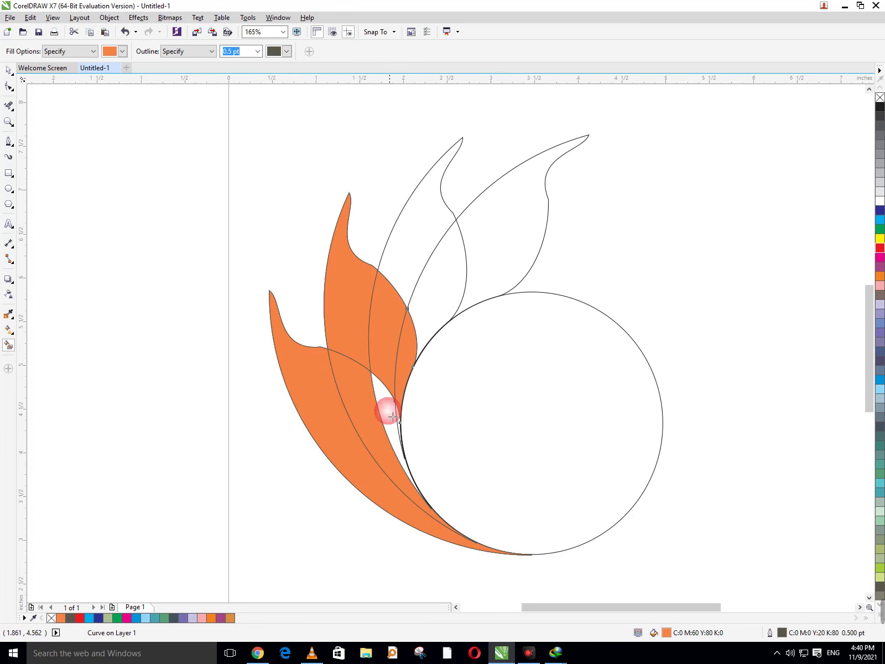
key(ctrl+z)
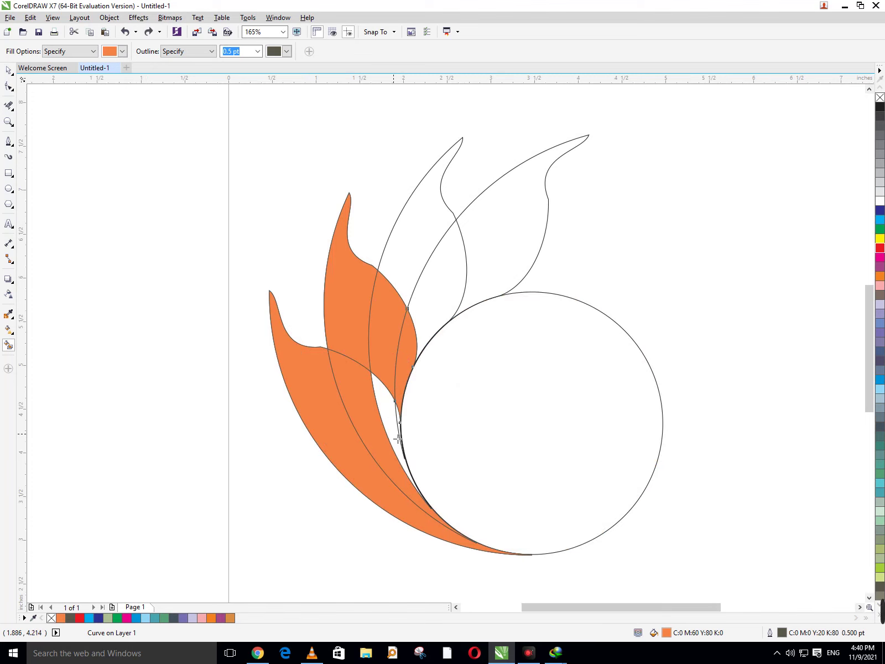
key(ctrl+shift+z)
key(ctrl+z)
Move the circle clear of the petals and smart-fill the narrow gaps at the lower petals' inner edge with orange
click(11, 71)
drag(539, 419, 673, 423)
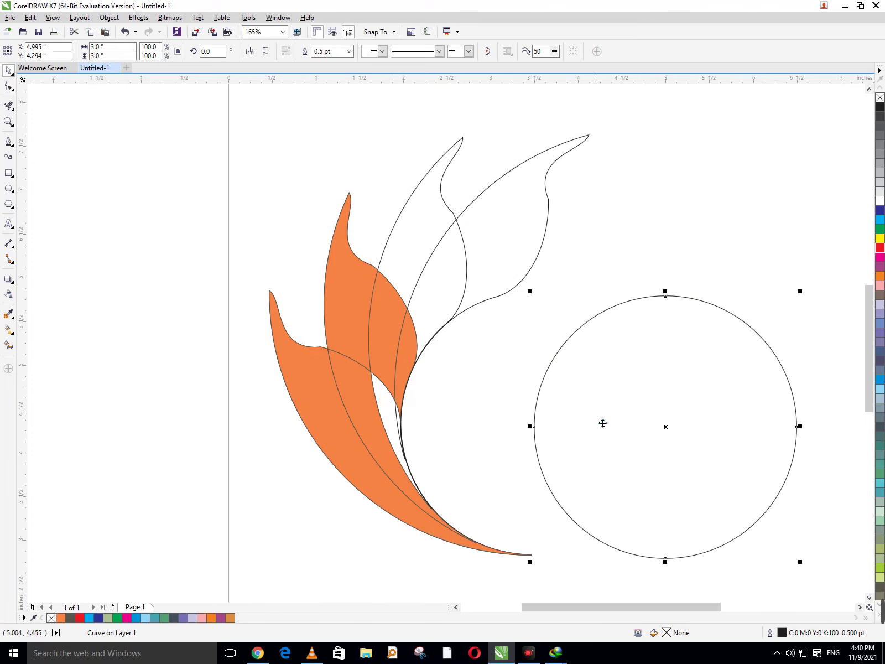
click(8, 348)
click(397, 437)
click(390, 428)
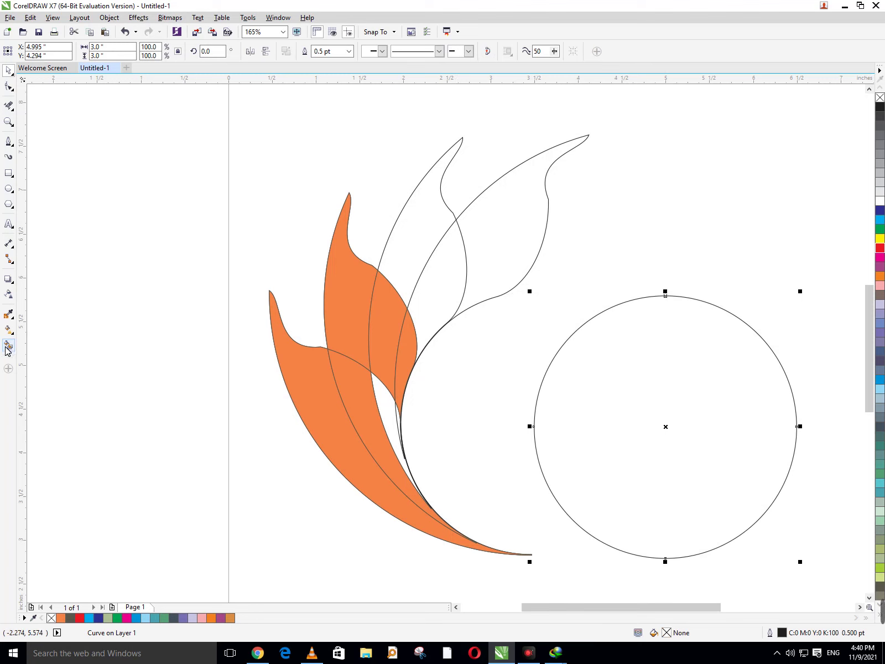
key(space)
click(388, 411)
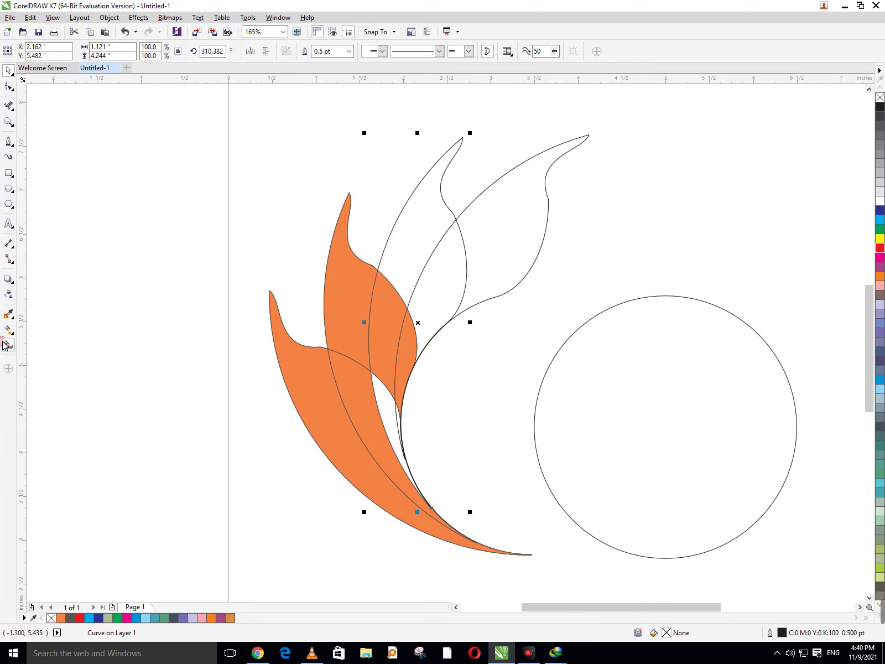
click(9, 347)
click(388, 410)
click(397, 416)
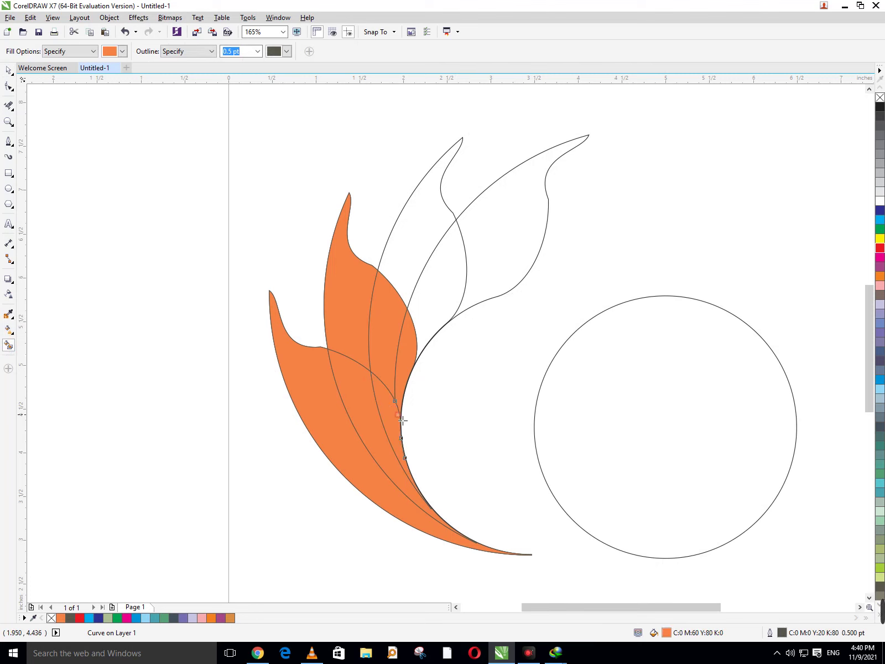
Smart-fill the sections of the two uppermost petals with the same orange
click(423, 299)
click(414, 272)
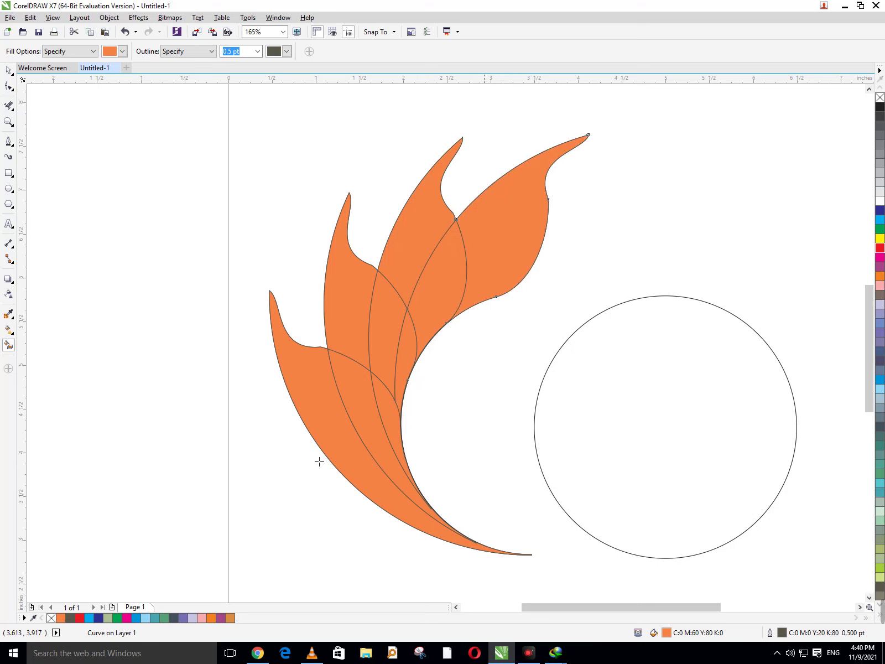
Move the circle back against the inner curve of the petals
click(9, 72)
drag(606, 417, 481, 413)
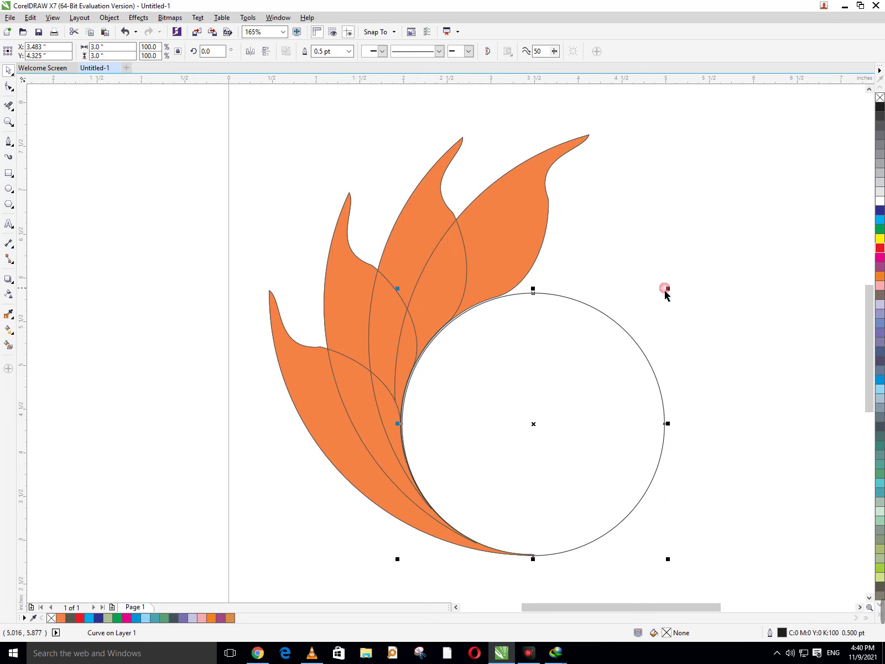
key(F3)
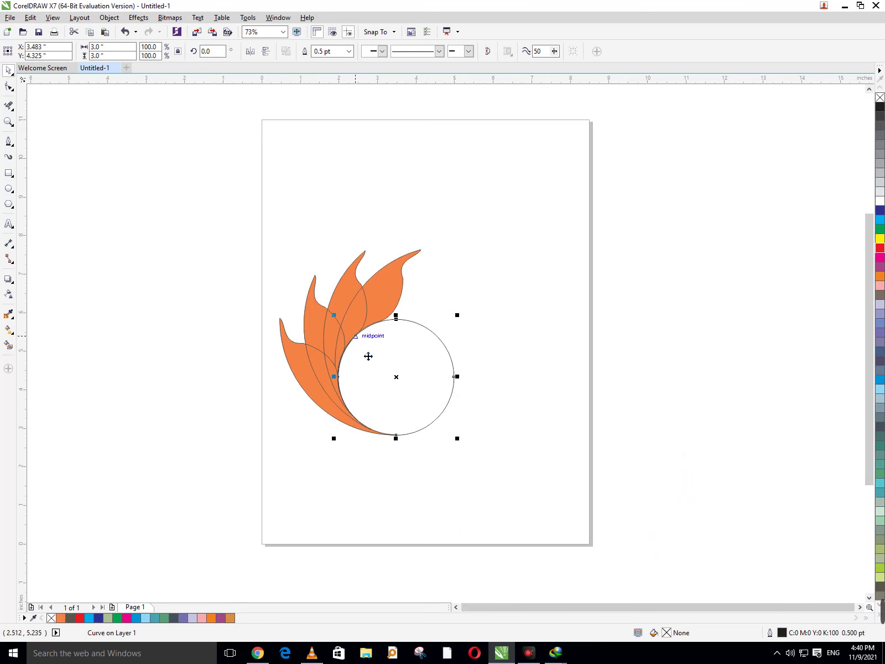
Select the filled pieces of the lowest petal and weld them into one shape
click(313, 383)
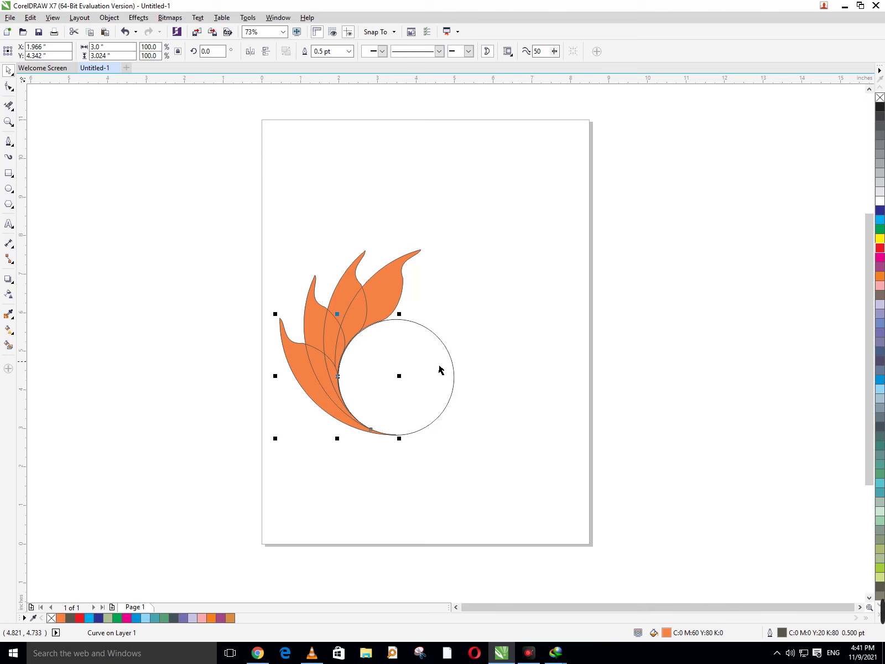
click(510, 383)
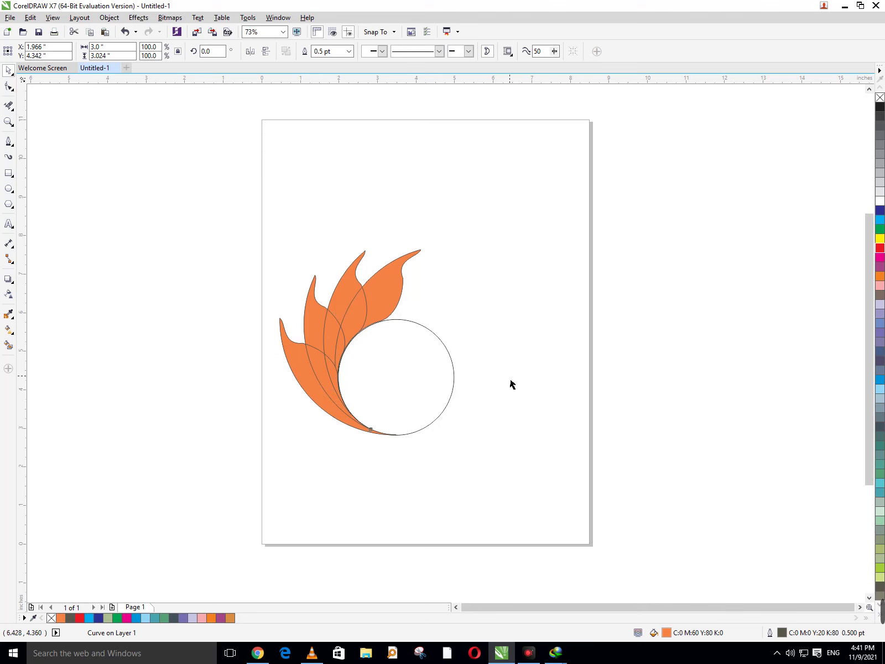
click(306, 386)
shift+click(329, 384)
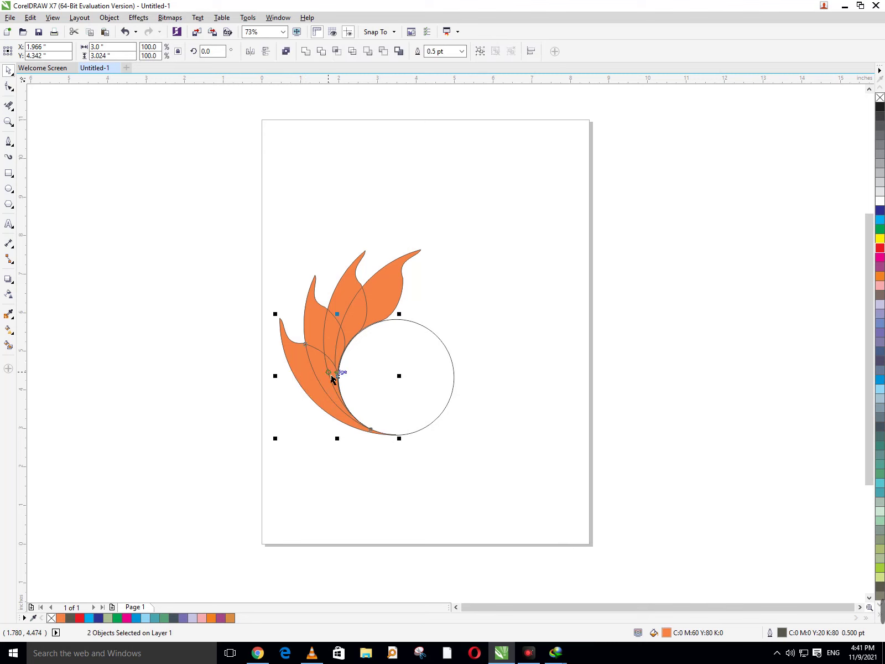
shift+click(331, 375)
click(389, 234)
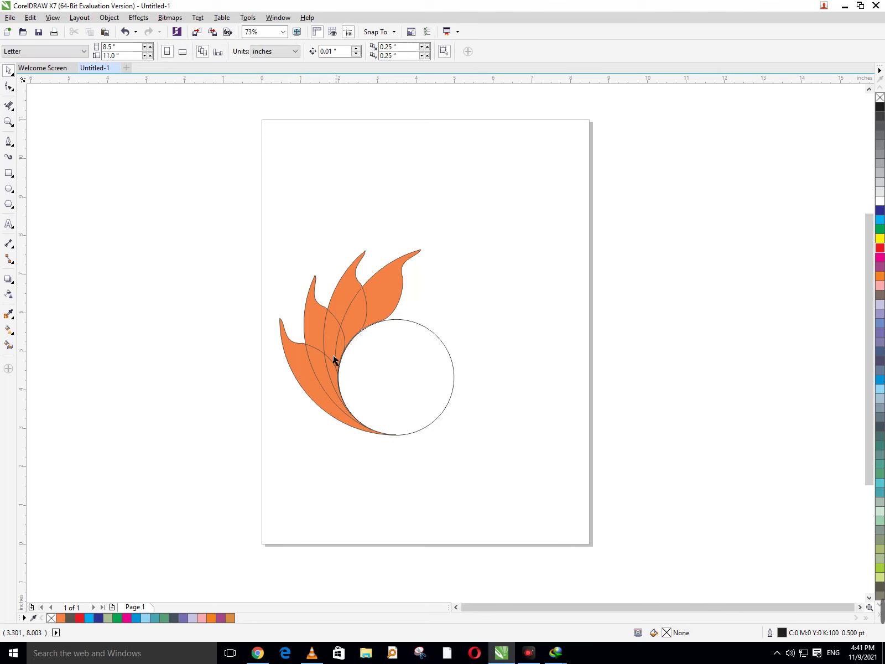
click(318, 374)
shift+click(309, 375)
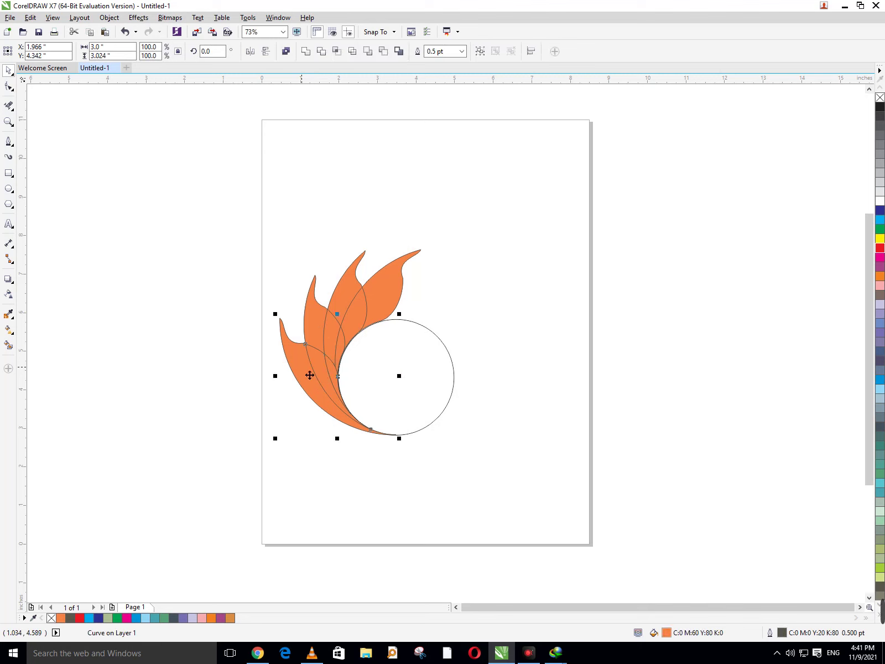
click(456, 261)
Weld the main piece of the uppermost petal with its overlapping pieces along the circle's edge
click(374, 327)
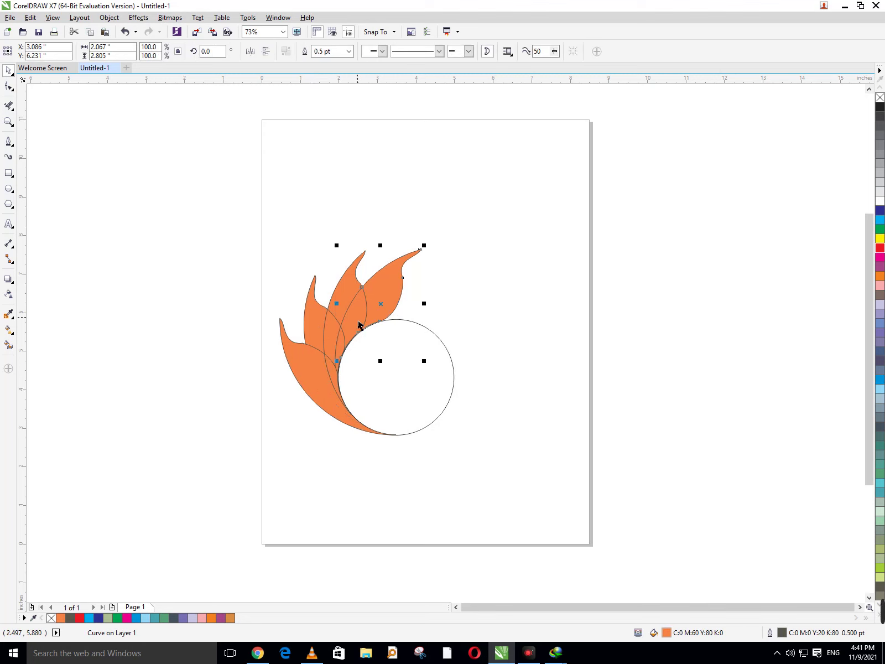
shift+click(355, 317)
click(307, 52)
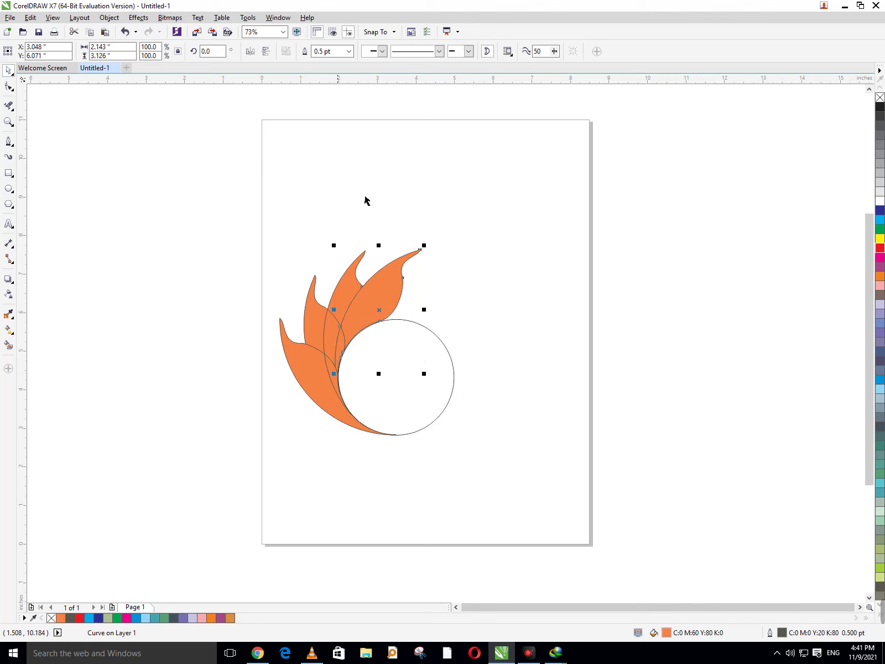
click(479, 274)
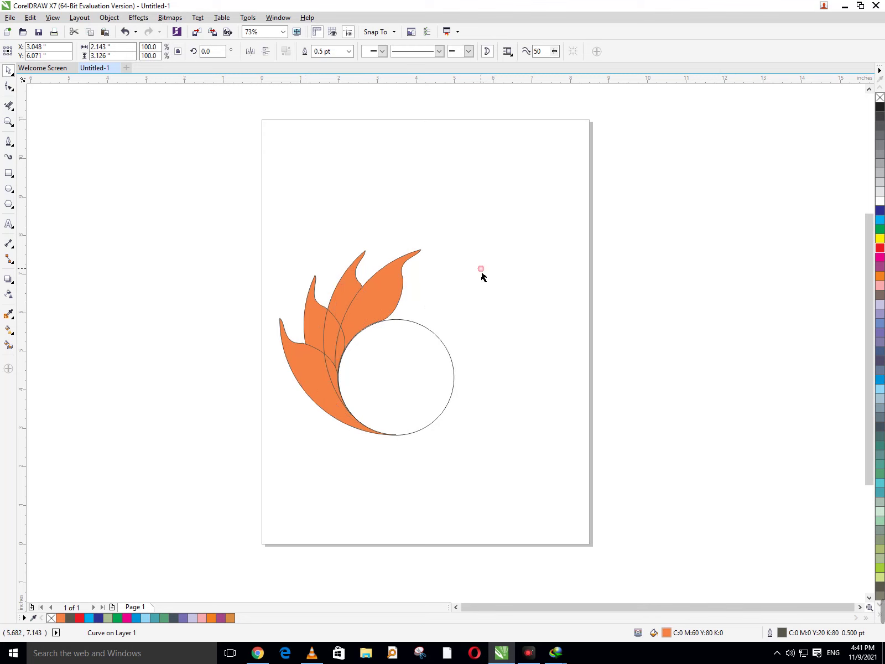
click(340, 352)
shift+click(381, 310)
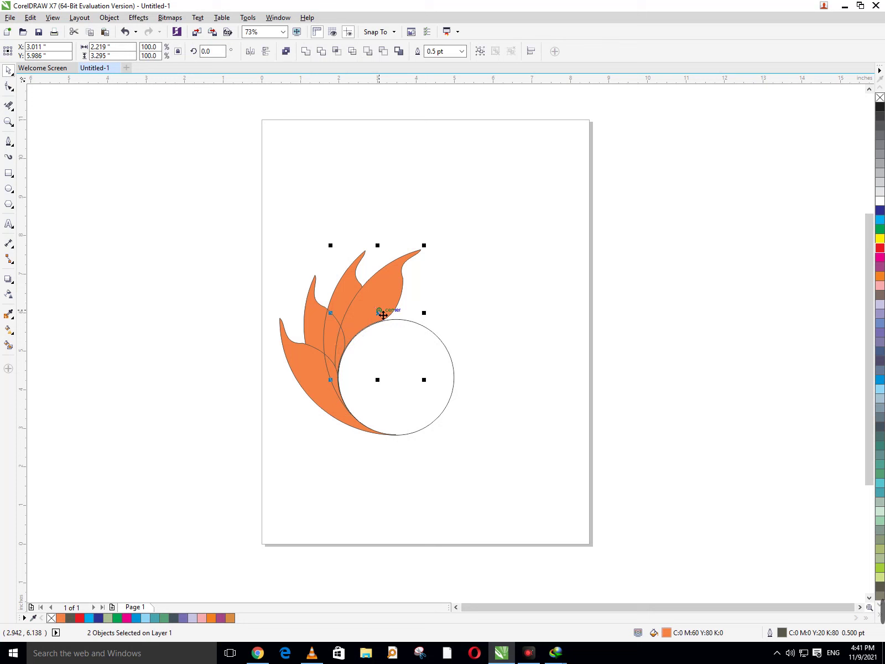
click(309, 50)
click(476, 289)
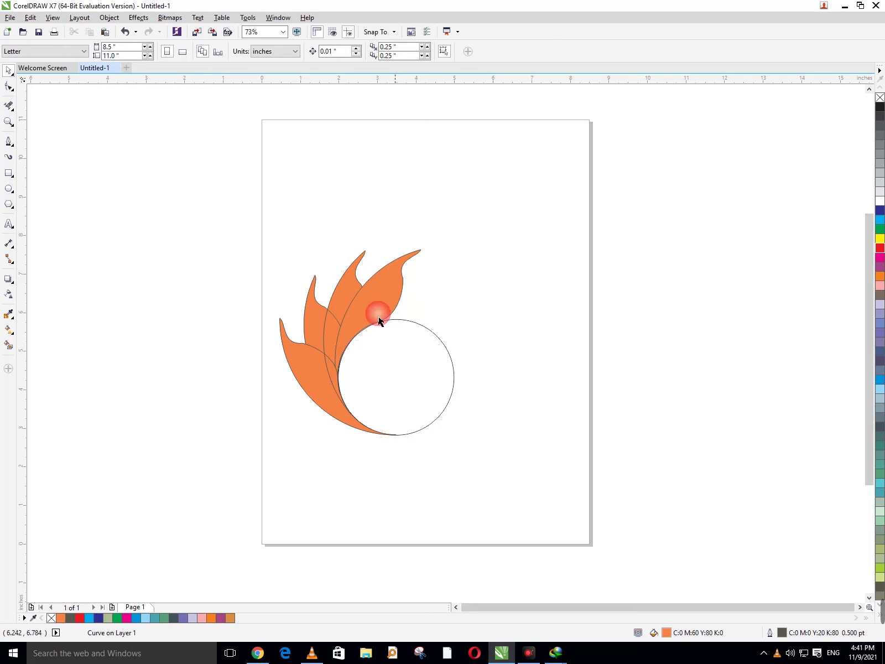
Weld the pieces of the second petal from the top, and join the leftover pieces at the petals' base
click(340, 310)
shift+click(343, 284)
click(303, 52)
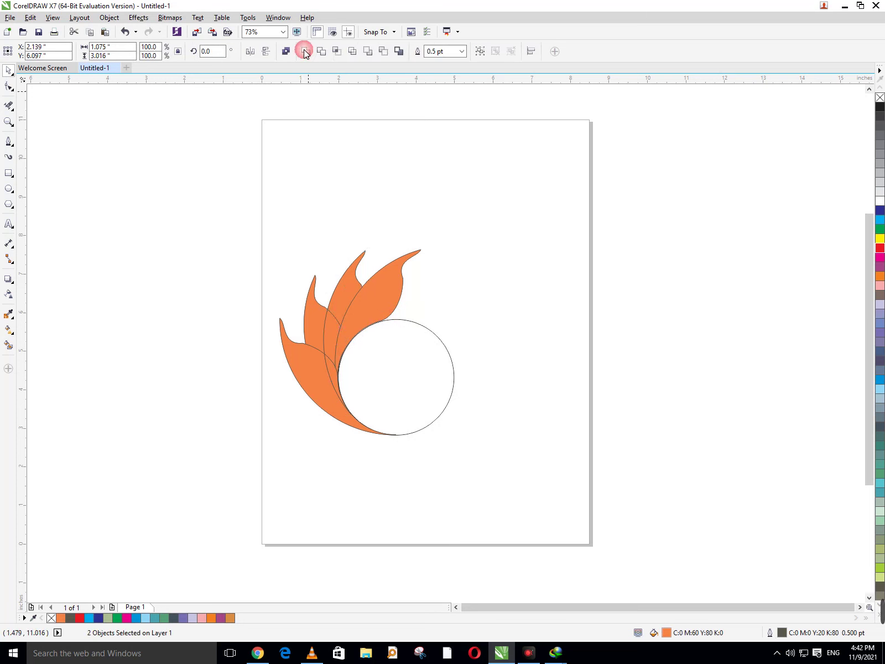
click(531, 283)
click(334, 349)
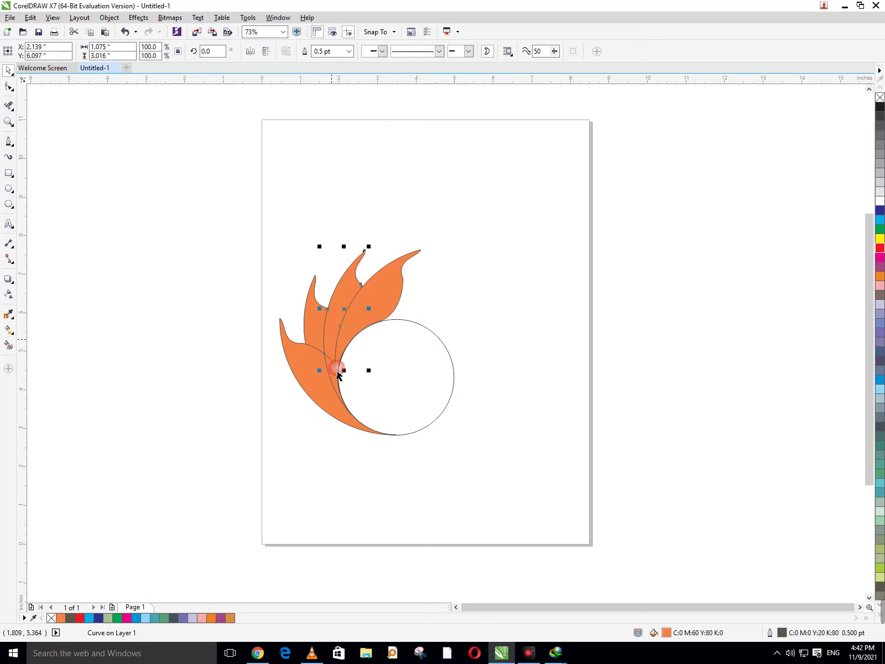
shift+click(339, 382)
click(306, 51)
click(604, 319)
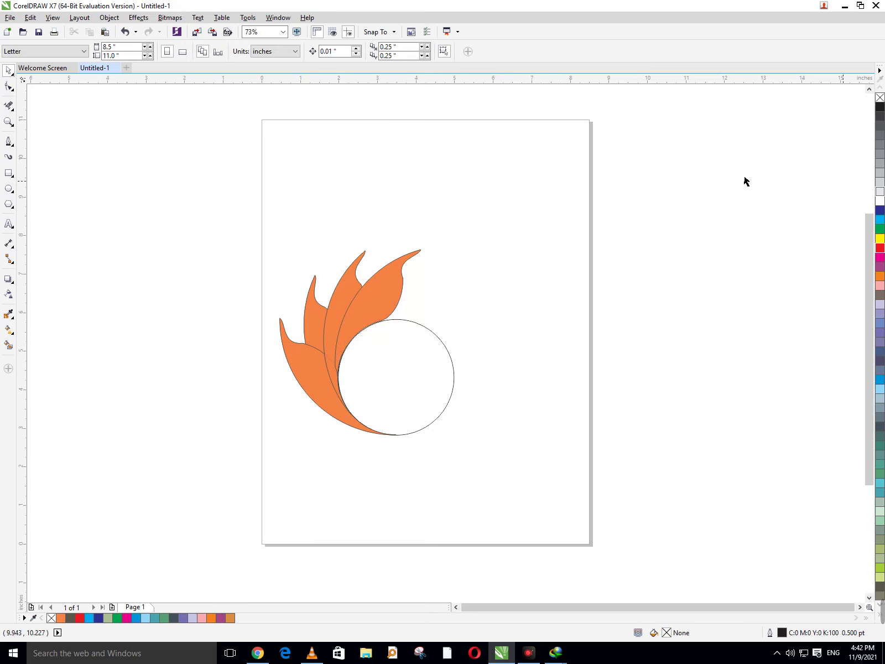
Scale the circle down to about 1.1 inches in diameter and place it inside the lower curve of the petals
click(412, 390)
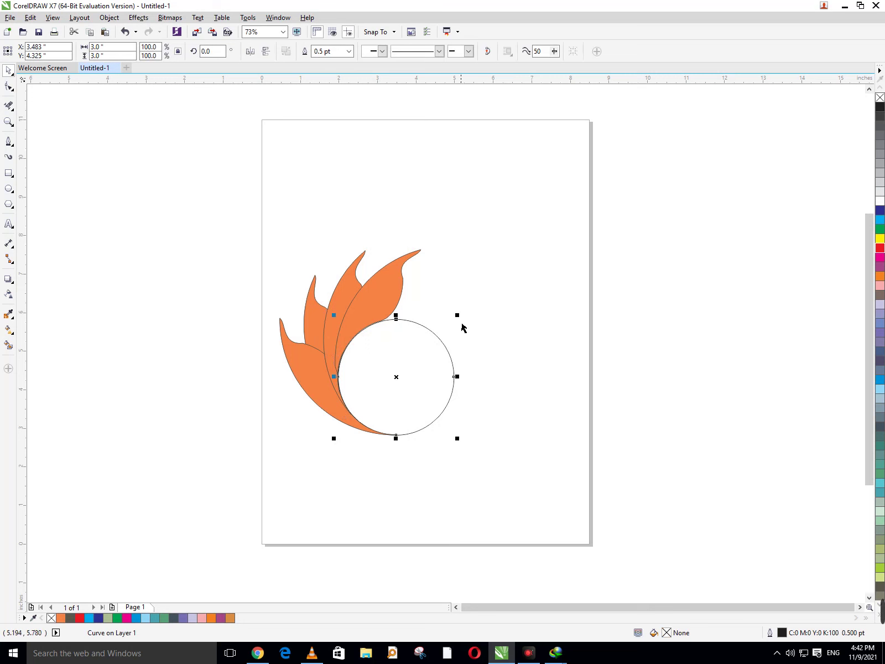
drag(457, 316, 461, 344)
drag(405, 380, 389, 410)
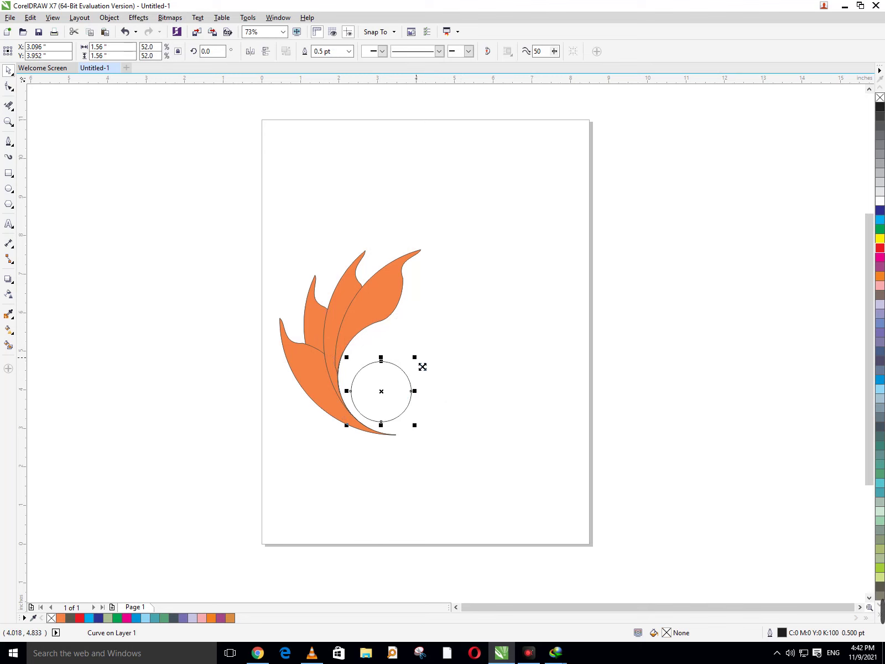
drag(422, 367, 391, 397)
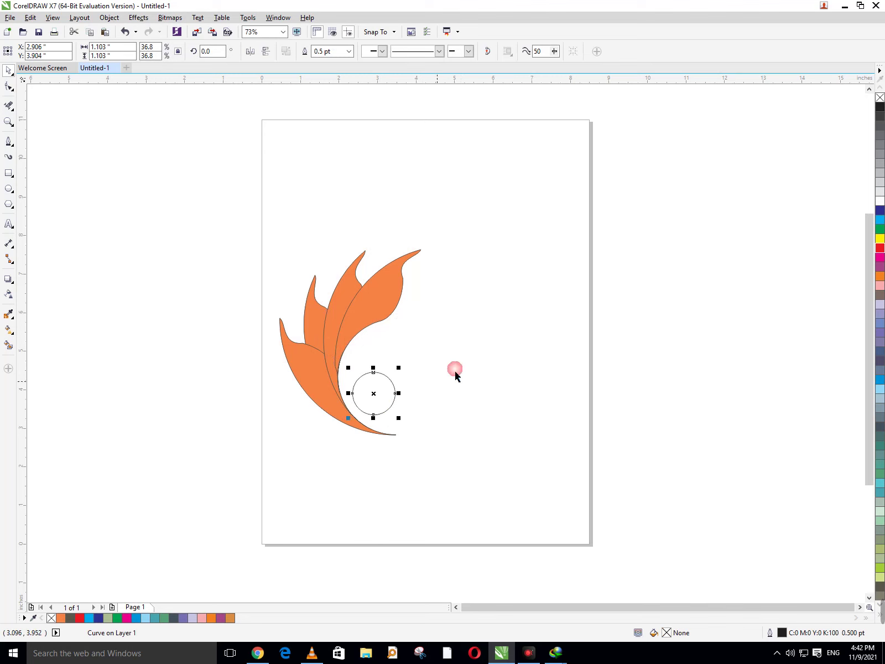
click(455, 375)
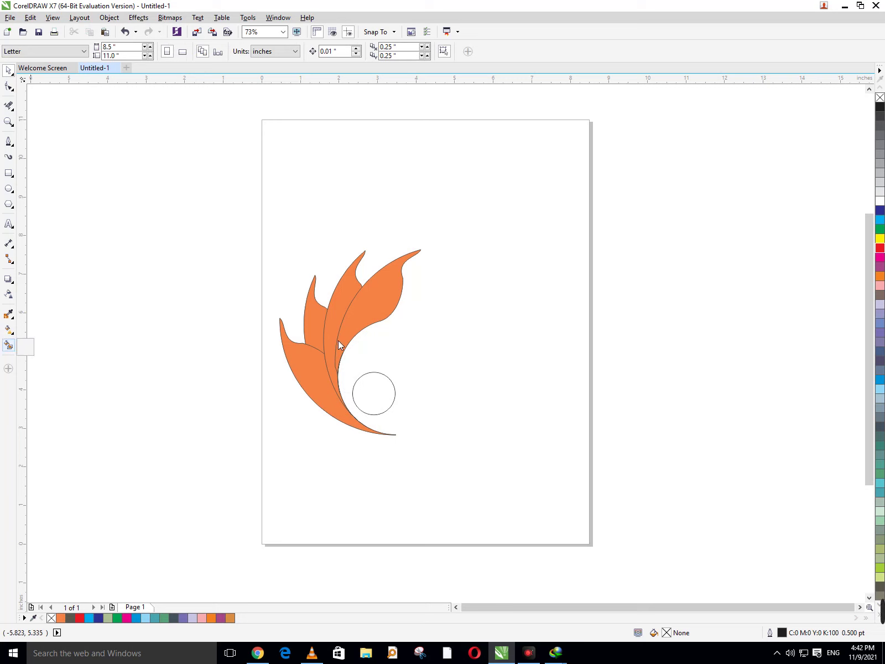
Try filling the circle with the petals' Autumn Orange using Smart Fill, and undo that fill
click(8, 347)
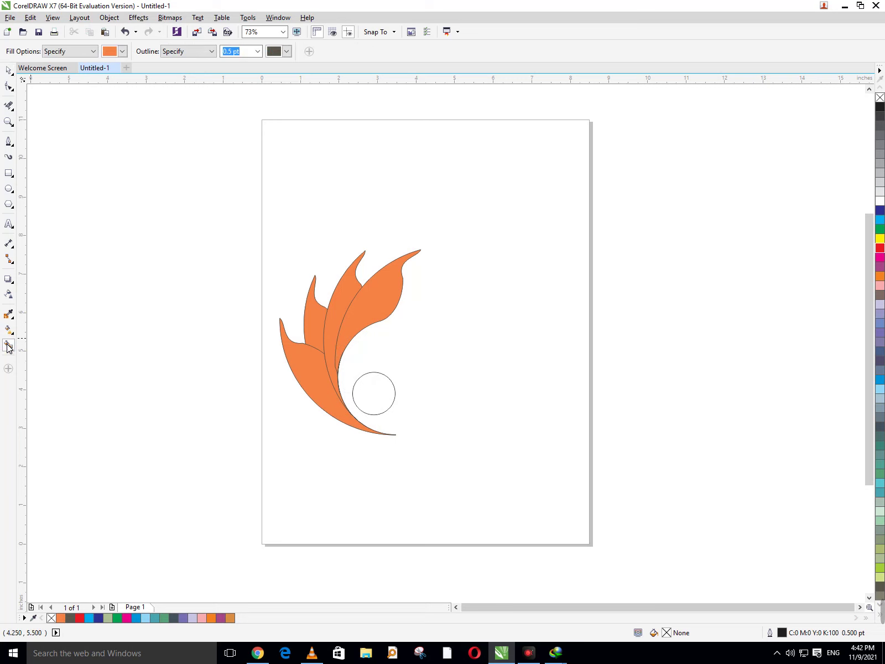
click(379, 312)
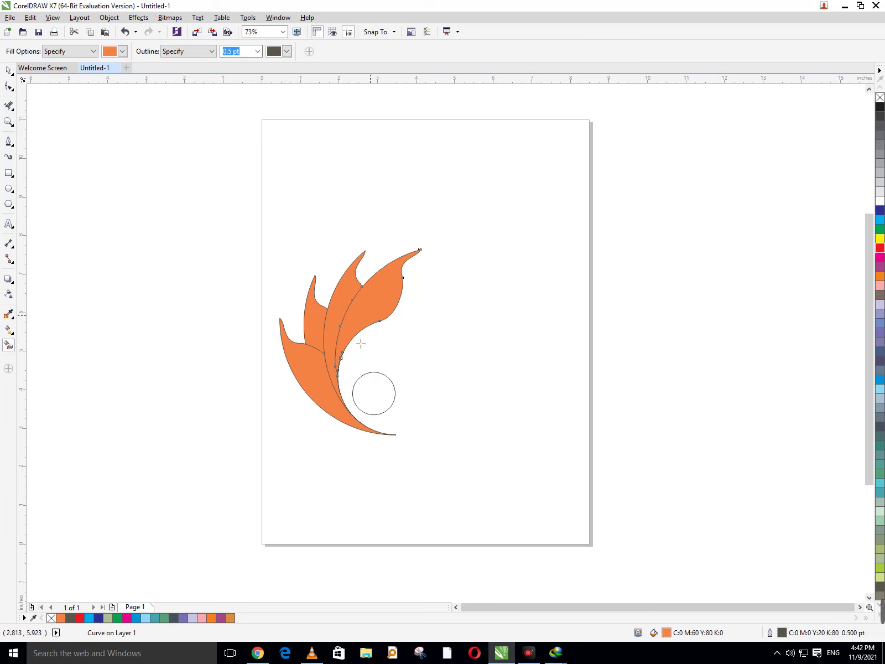
click(8, 314)
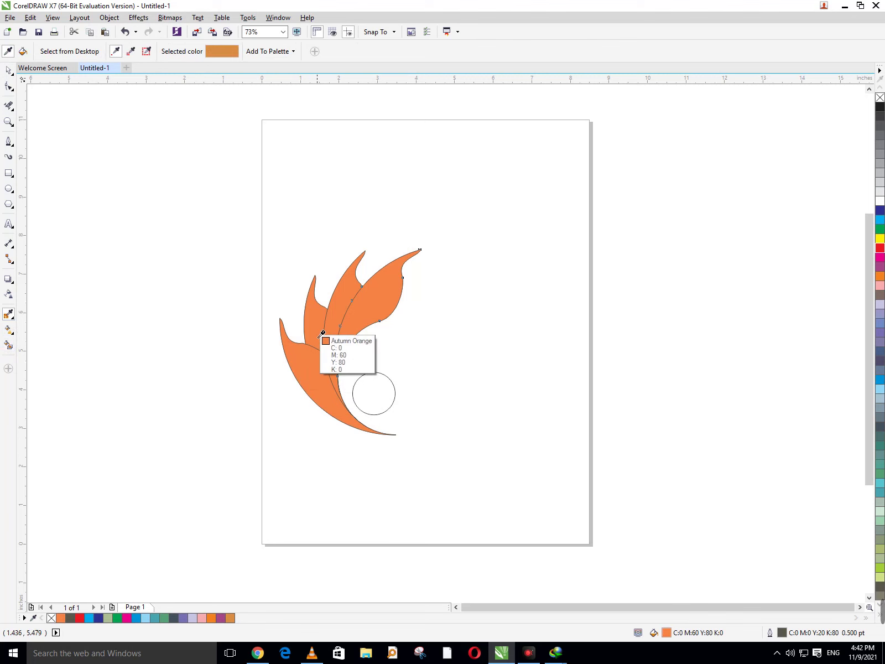
click(377, 313)
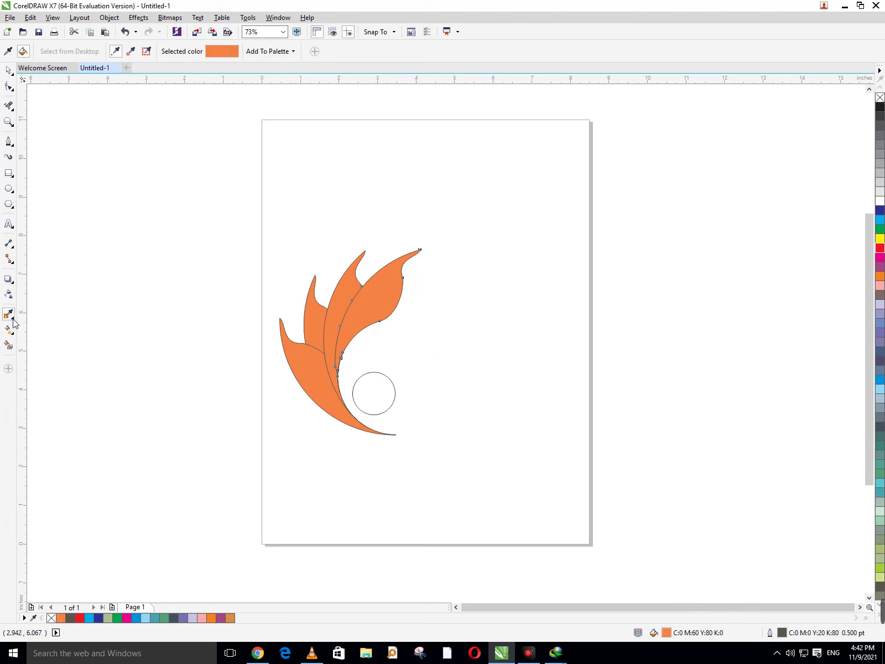
click(8, 345)
click(382, 396)
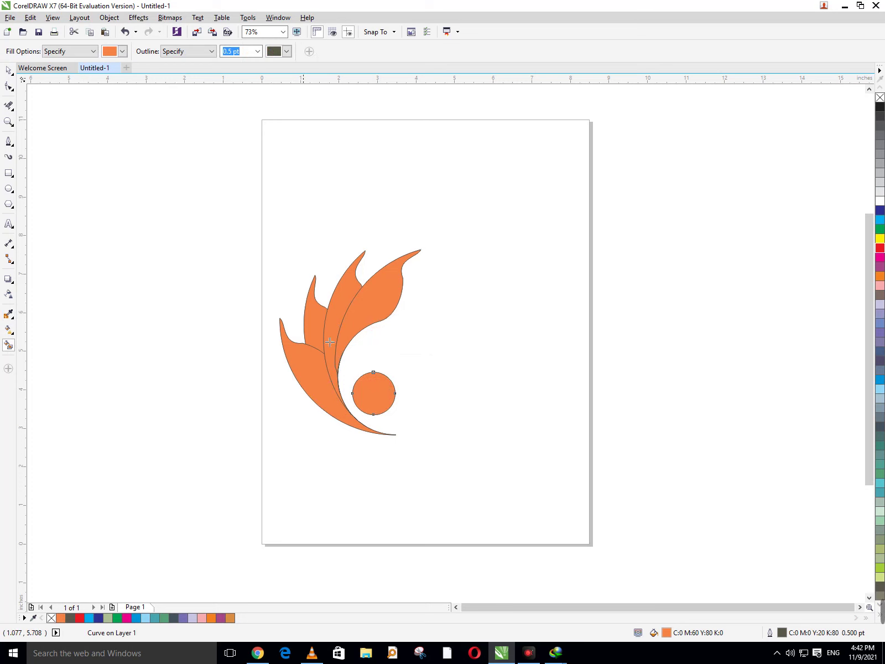
key(ctrl+z)
click(8, 71)
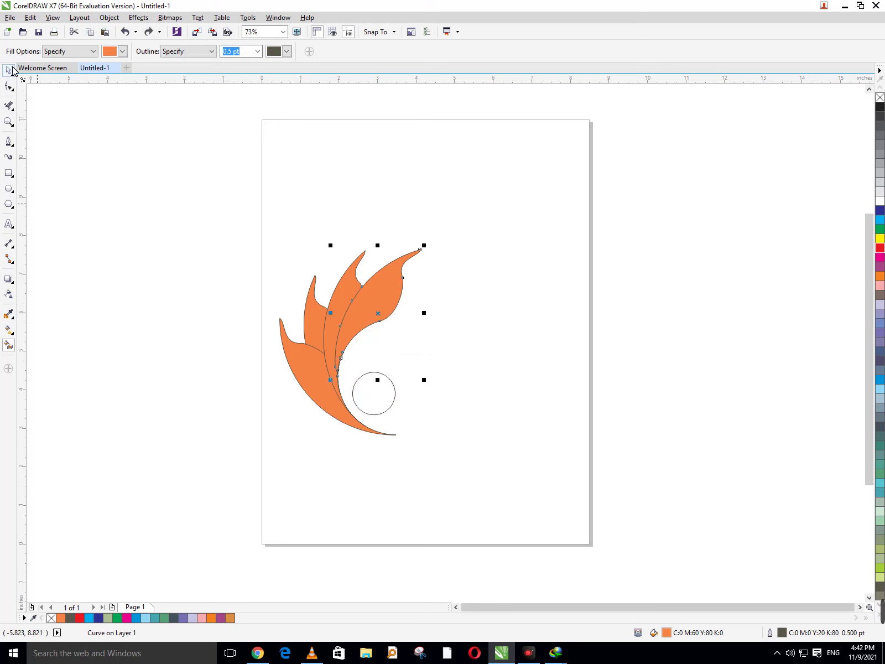
Move the circle off the page, to the right of it, away from the petals
click(476, 364)
mouse_move(245, 227)
mouse_down()
mouse_move(506, 465)
mouse_move(490, 485)
mouse_up()
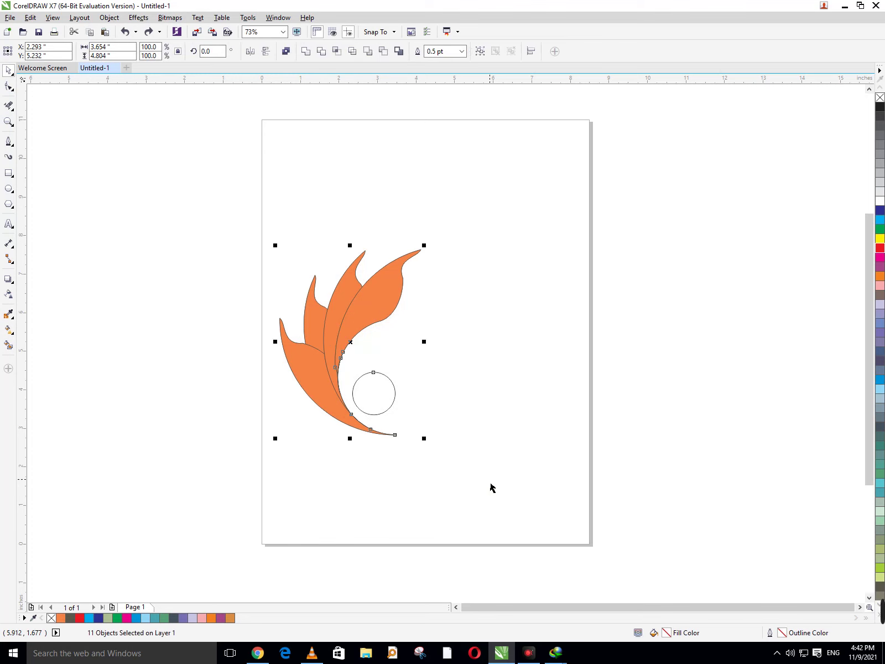
drag(393, 414, 645, 406)
Select all the petals and give them a linear fountain fill, with its start colour node selected for editing
click(569, 541)
key(ctrl+a)
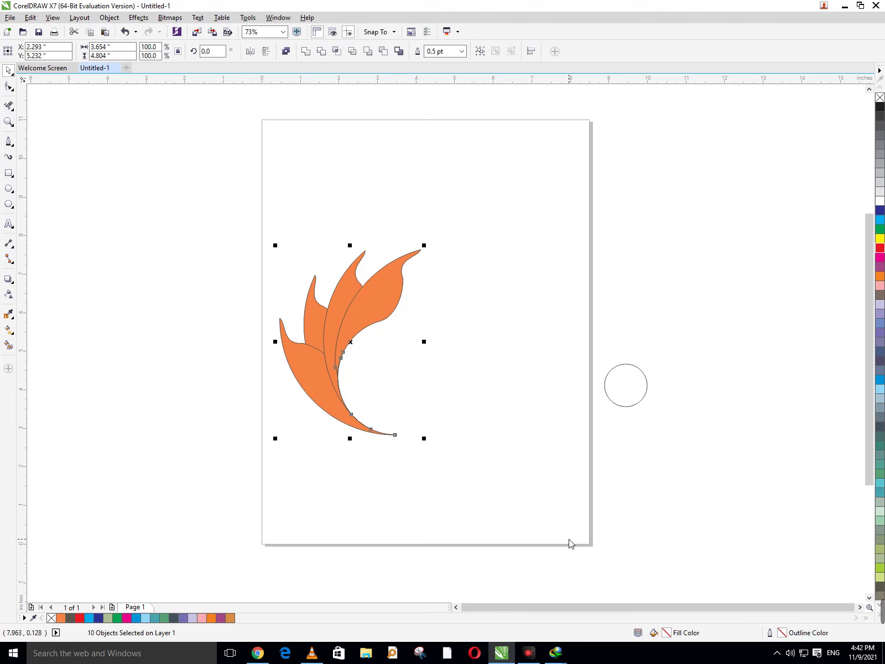
key(F11)
click(527, 148)
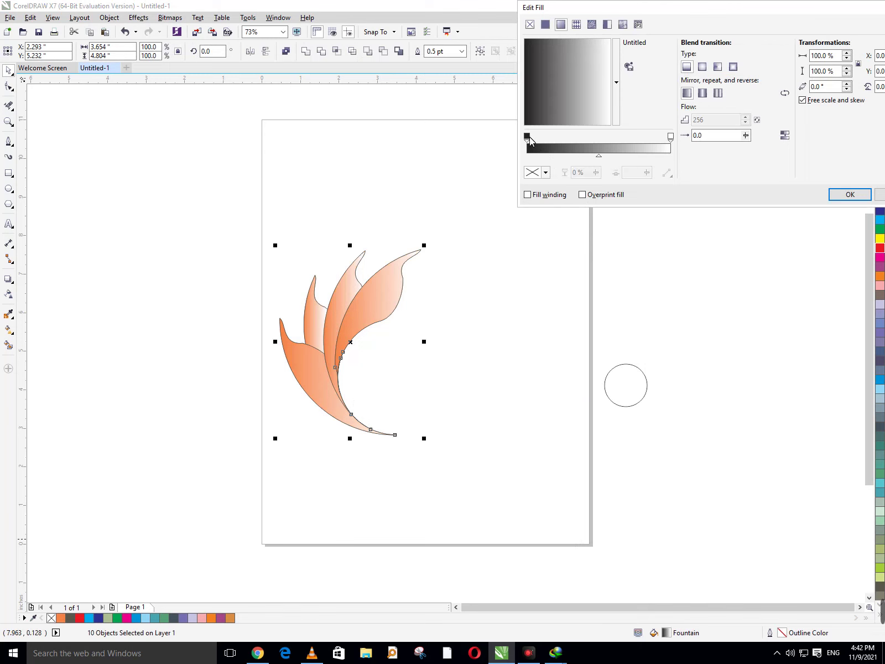
click(528, 152)
click(526, 137)
click(527, 137)
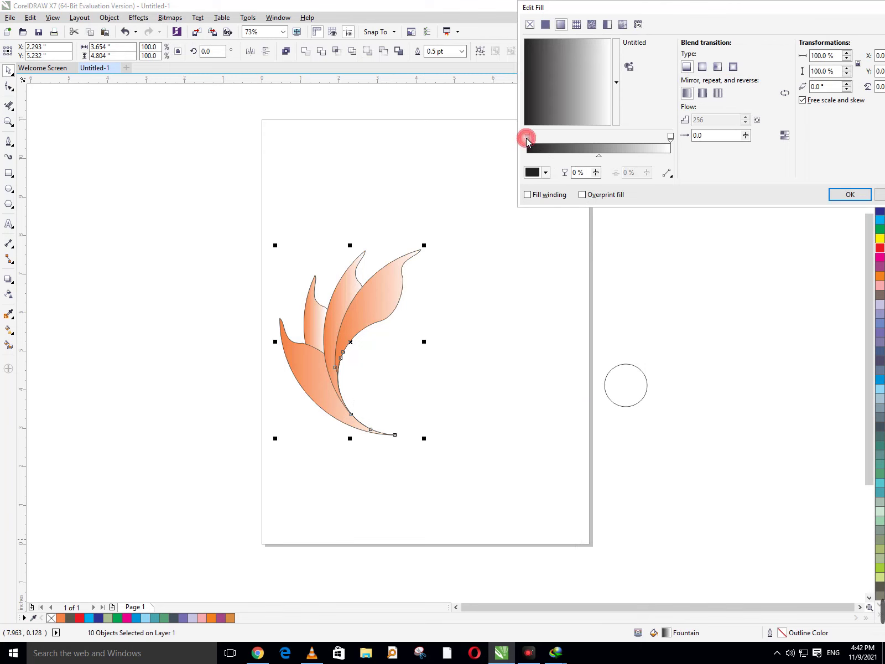
Set the start colour of the petals' gradient to orange, C13 M55 Y100 K1
click(545, 172)
click(564, 255)
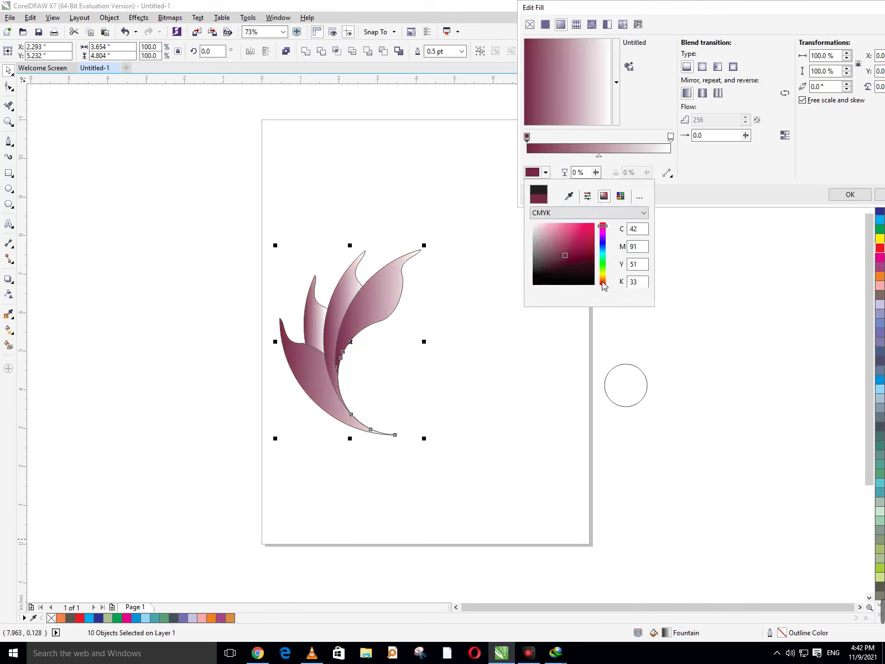
click(603, 281)
click(576, 234)
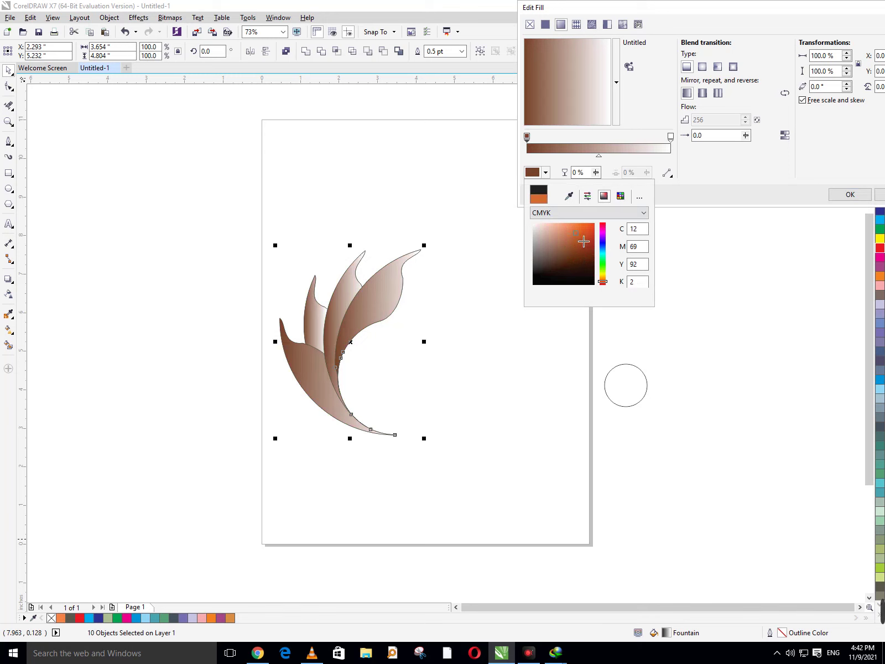
click(604, 282)
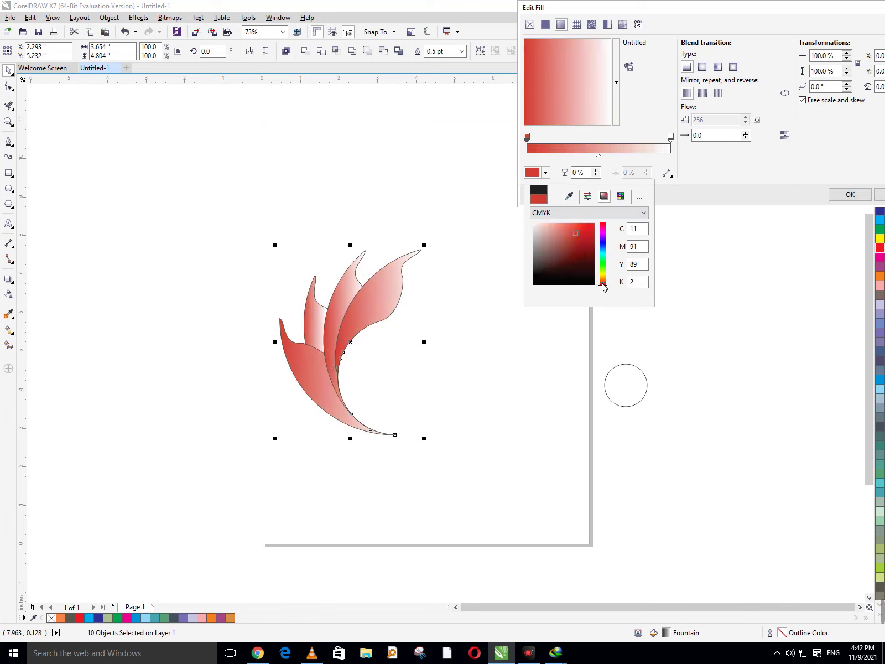
click(602, 282)
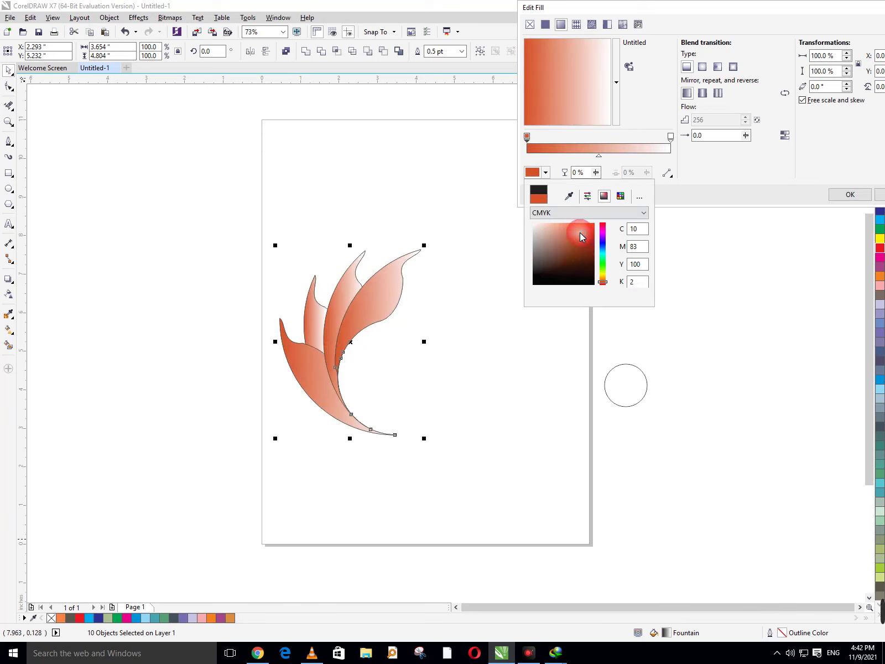
click(603, 281)
click(603, 280)
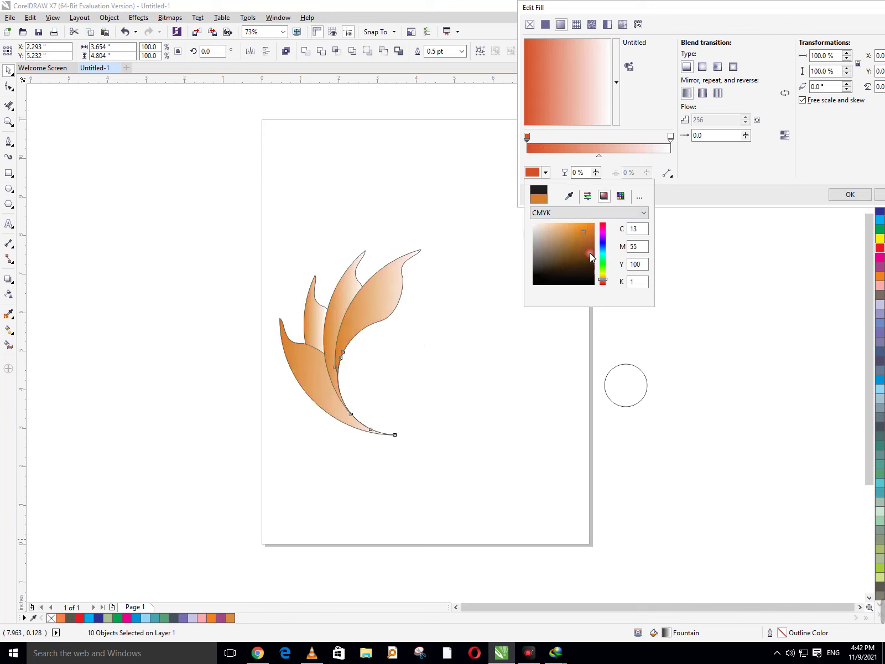
Try other hues for the start colour of the petals' gradient and set it to bright orange, C5 M53 Y100 K0
click(672, 136)
click(545, 174)
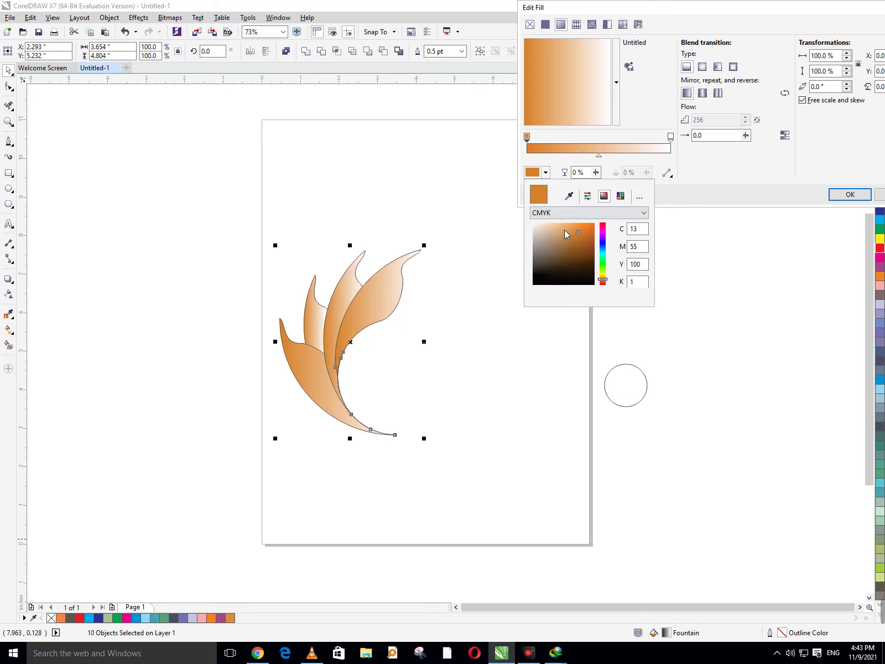
click(569, 230)
drag(582, 233, 572, 239)
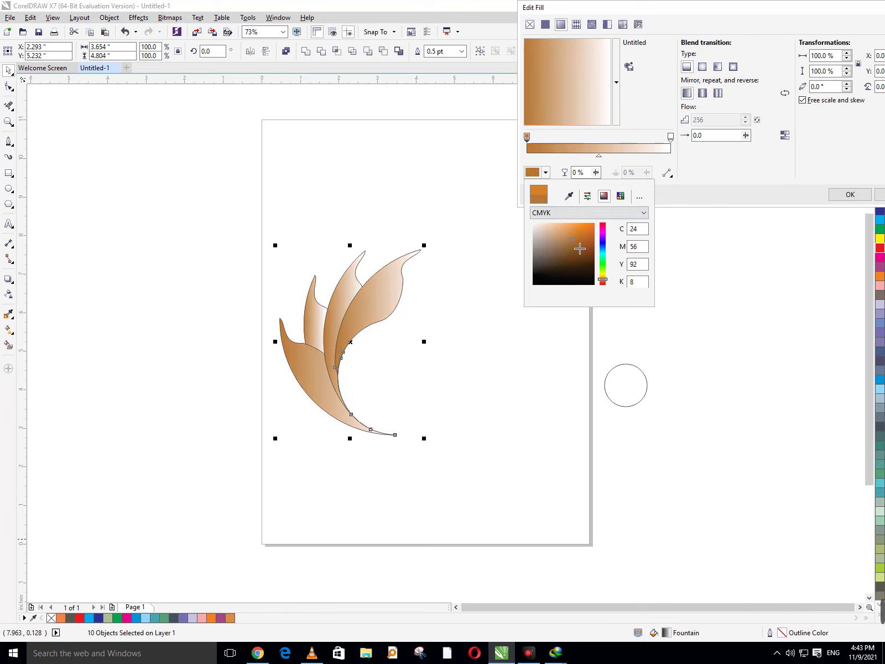
click(603, 238)
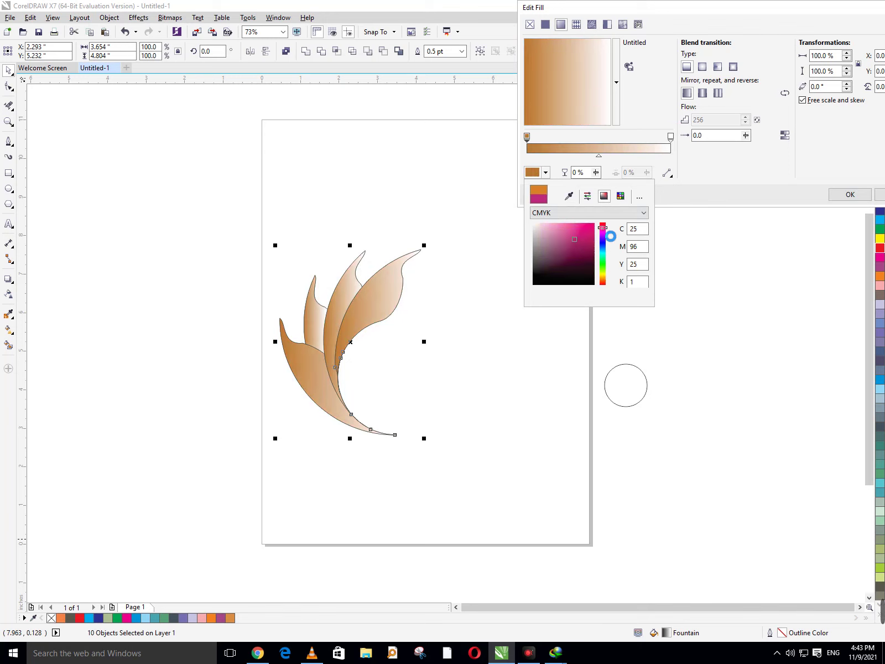
click(577, 235)
click(604, 237)
click(594, 248)
click(603, 257)
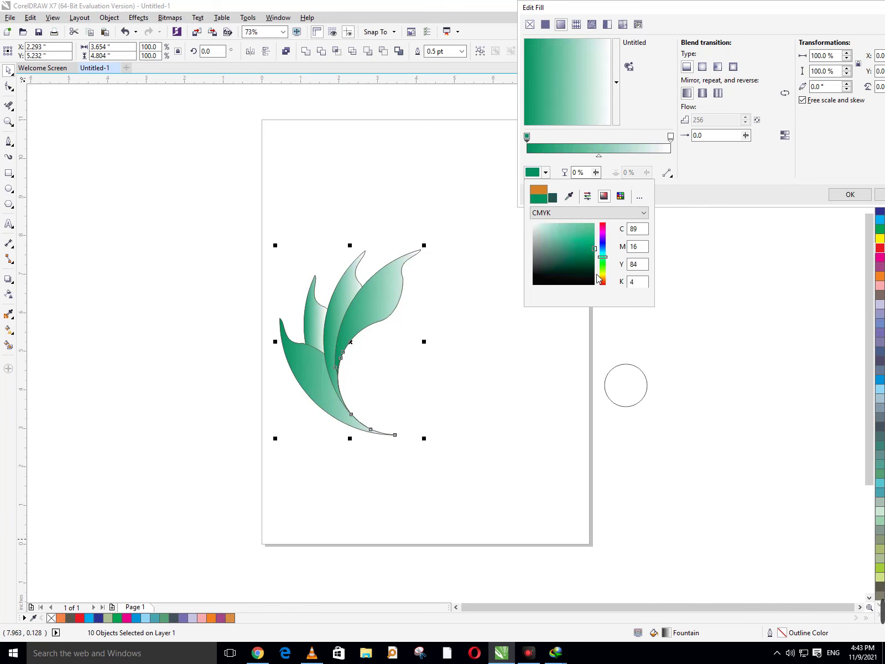
click(603, 272)
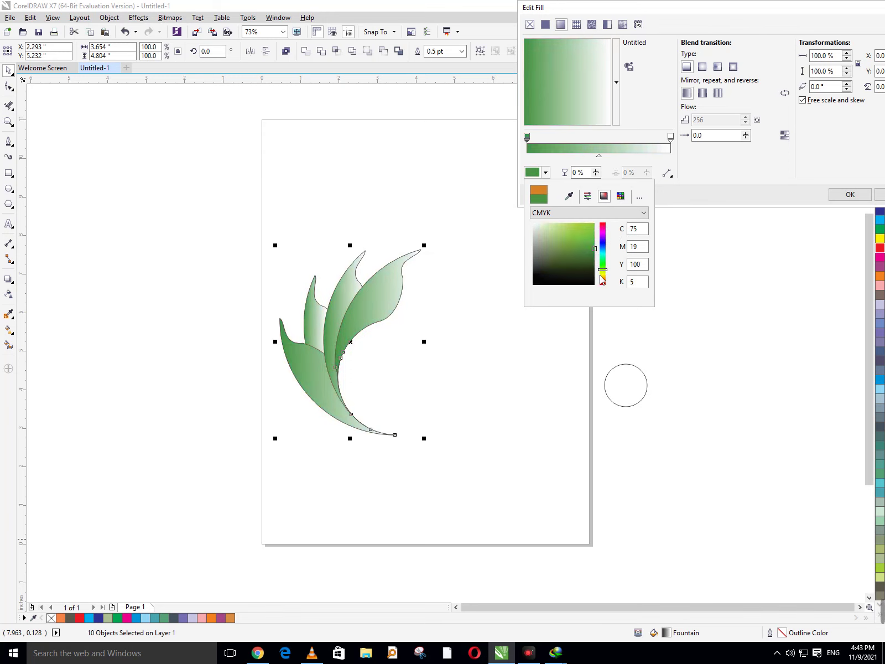
click(602, 279)
click(603, 282)
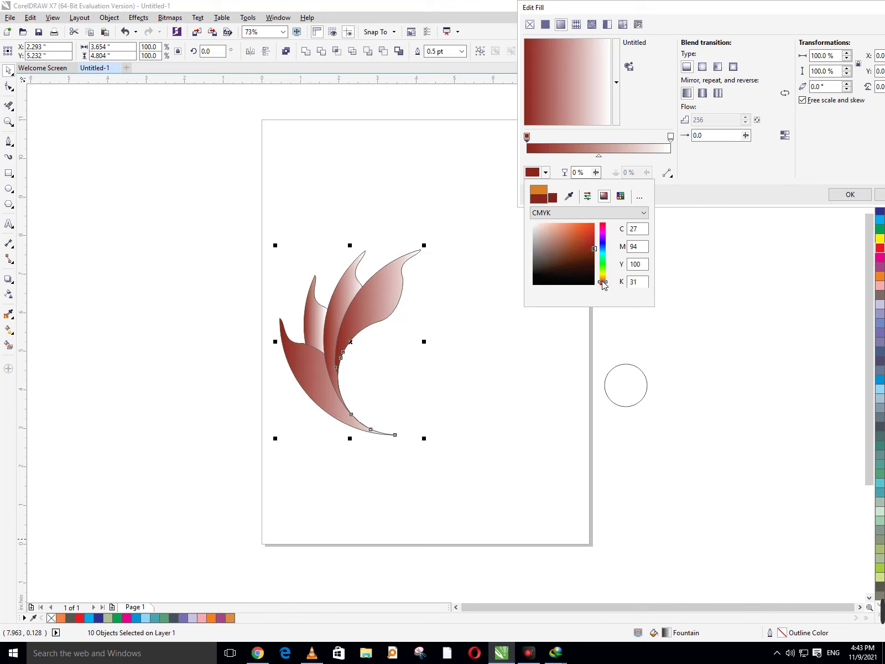
click(602, 280)
click(585, 227)
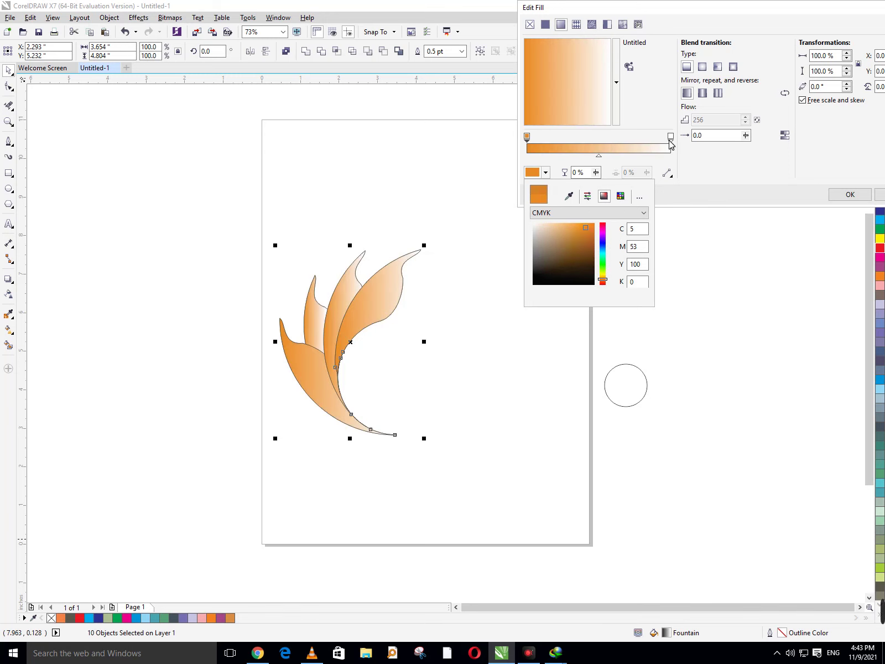
Set the end colour of the petals' gradient to dark brown, C58 M75 Y67 K83, and apply the fill
click(670, 137)
click(545, 172)
click(551, 272)
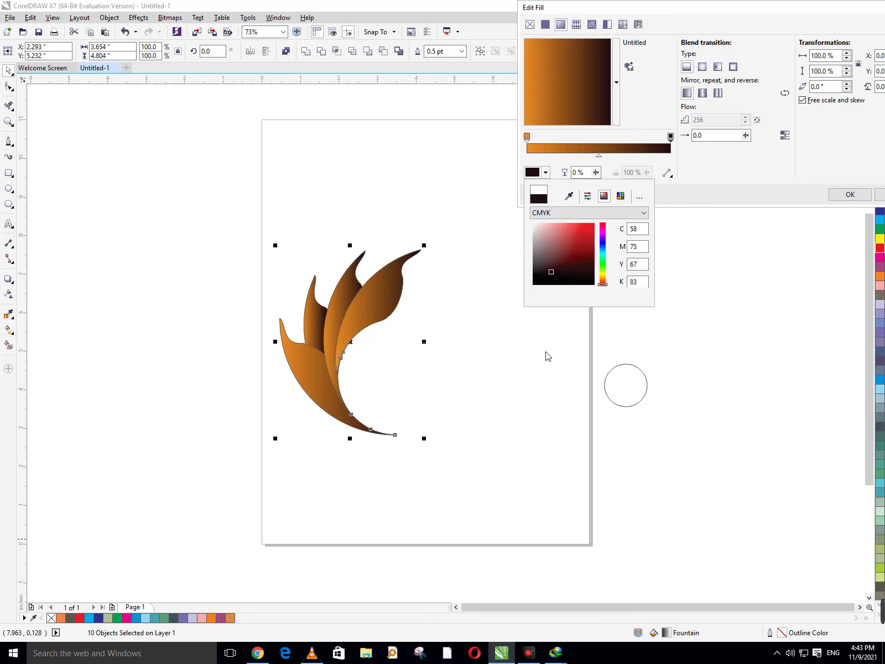
click(851, 195)
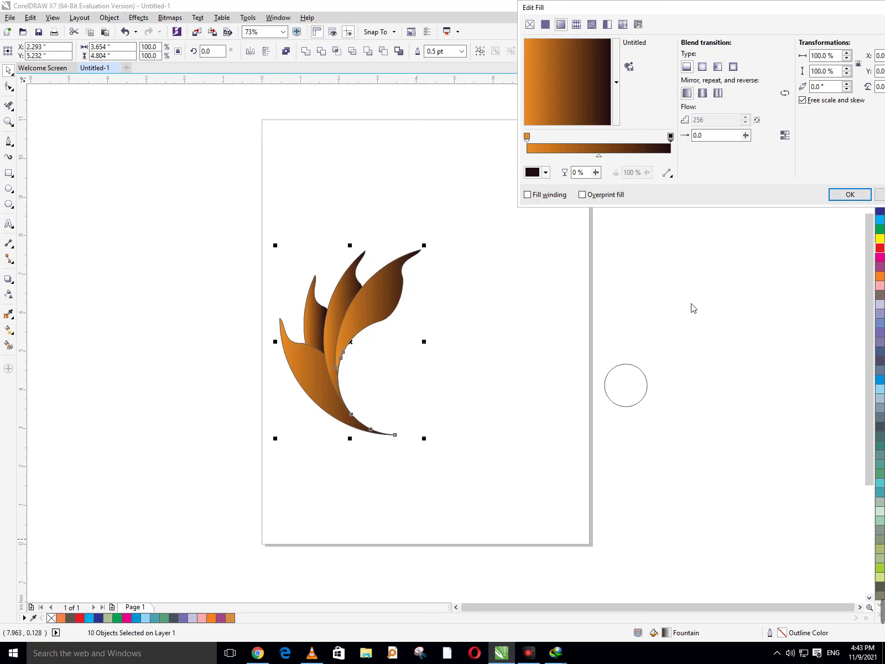
click(849, 194)
Place the circle back inside the lower curve of the petals and deselect it
click(723, 321)
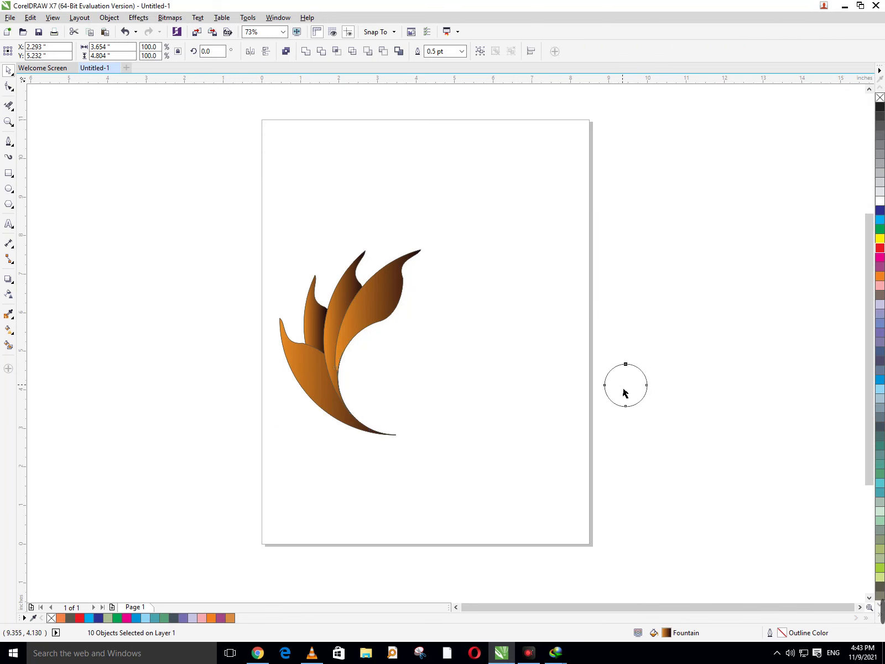
drag(624, 391, 378, 402)
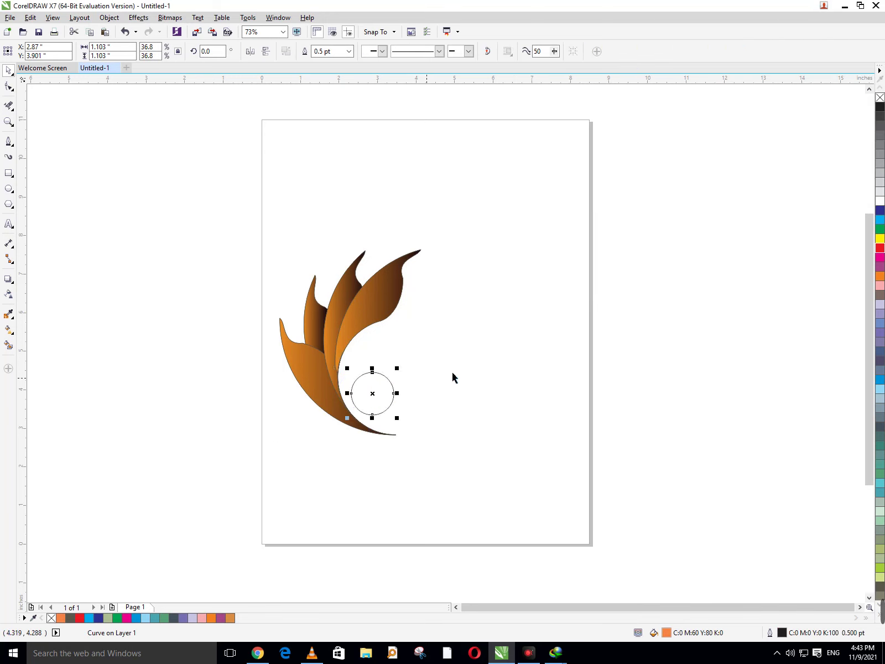
click(72, 326)
Sample the lowest petal's orange-brown and fill the circle with orange, C0 M60 Y80 K0, using Smart Fill
click(9, 313)
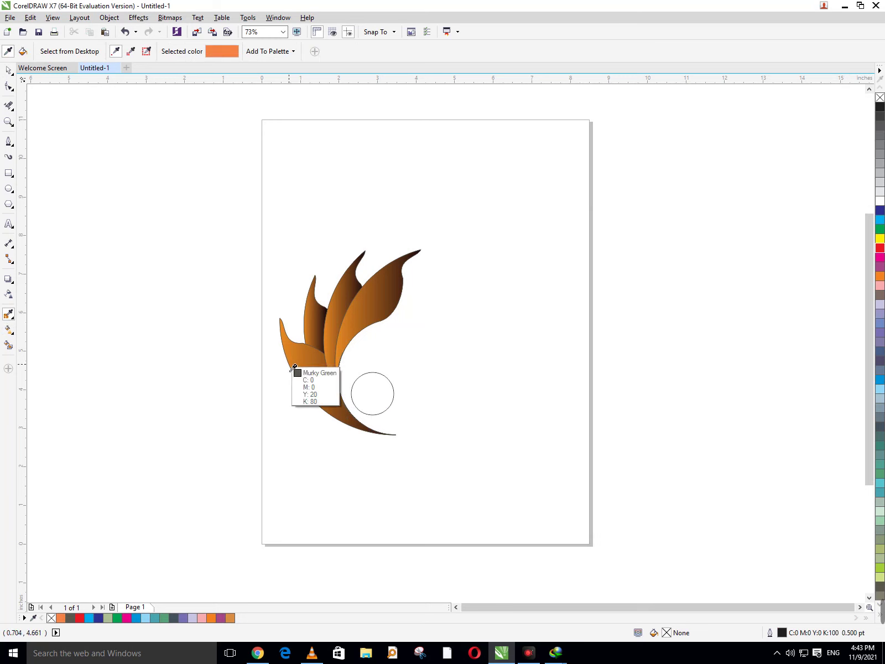
click(315, 367)
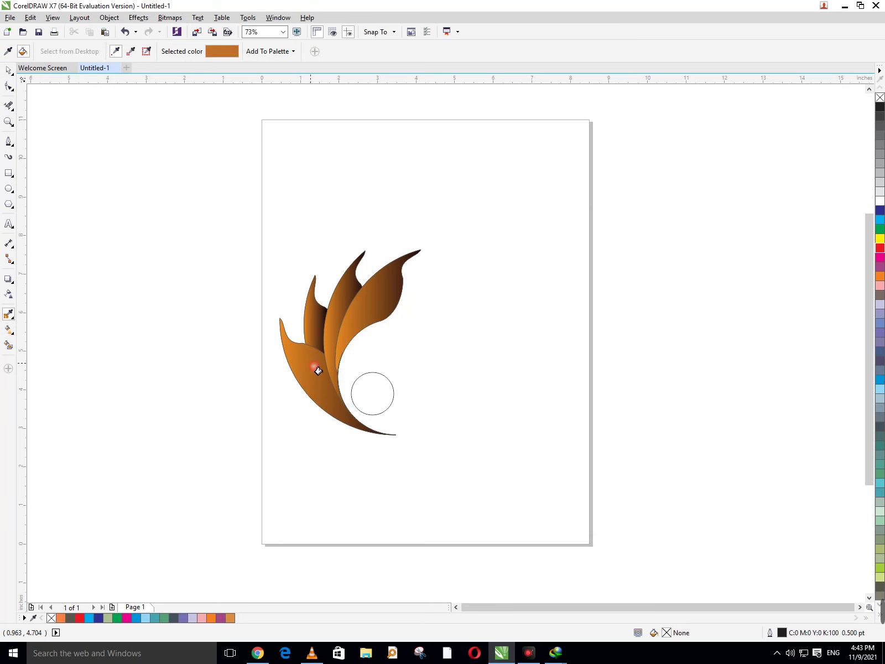
click(10, 345)
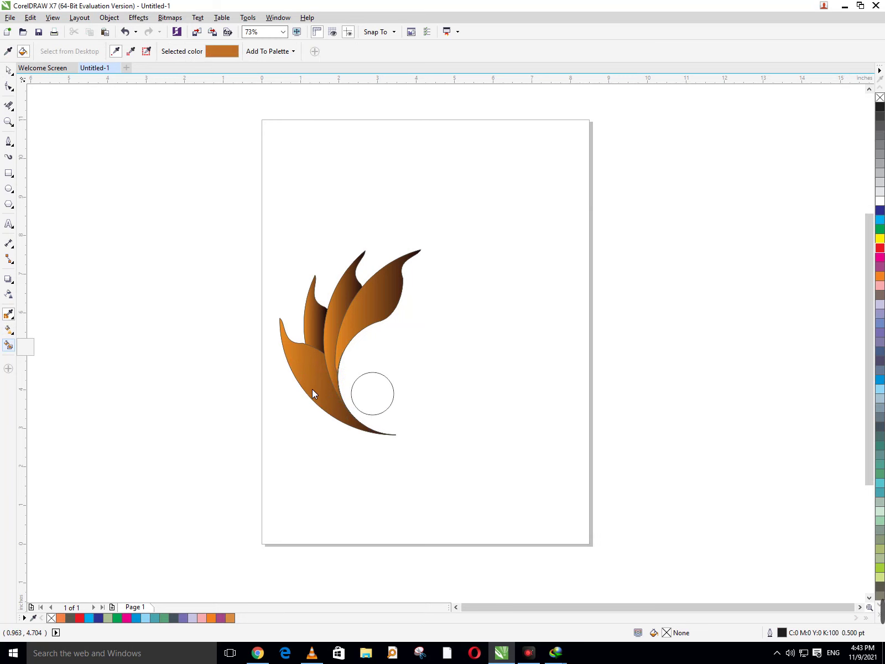
click(374, 396)
click(8, 345)
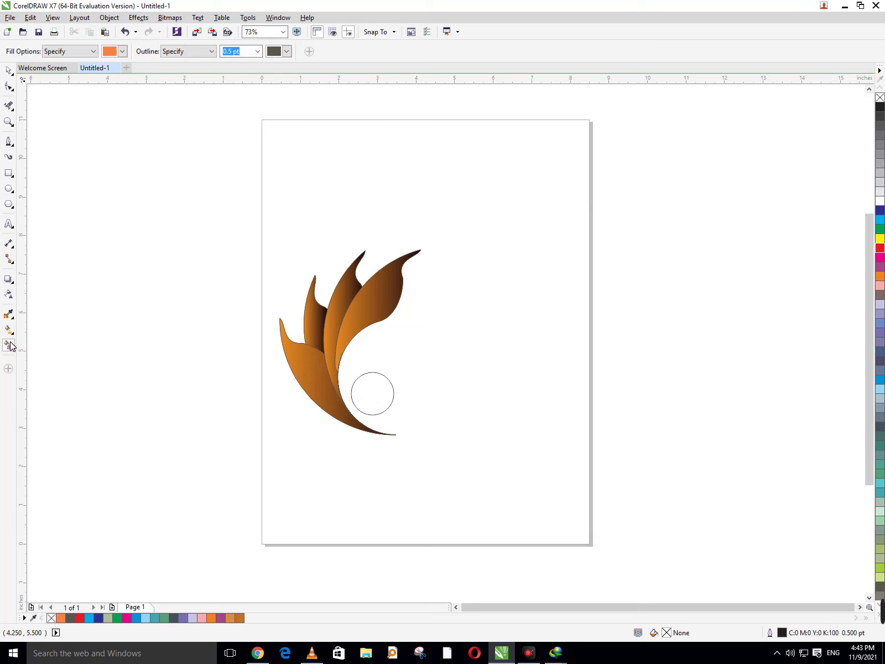
click(376, 398)
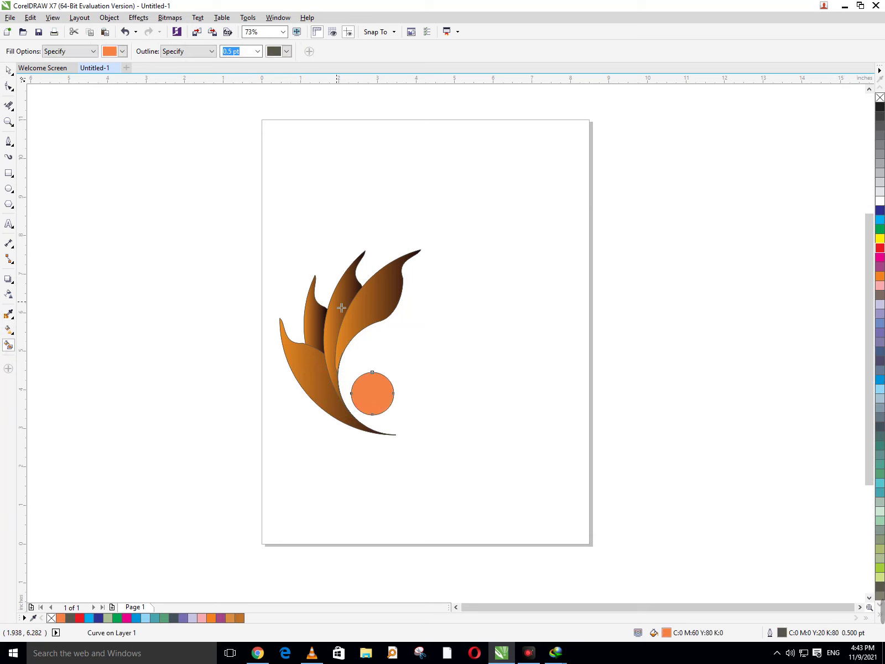
Apply a linear fountain fill to the circle with the start colour set to orange, C13 M65 Y100 K2
key(F11)
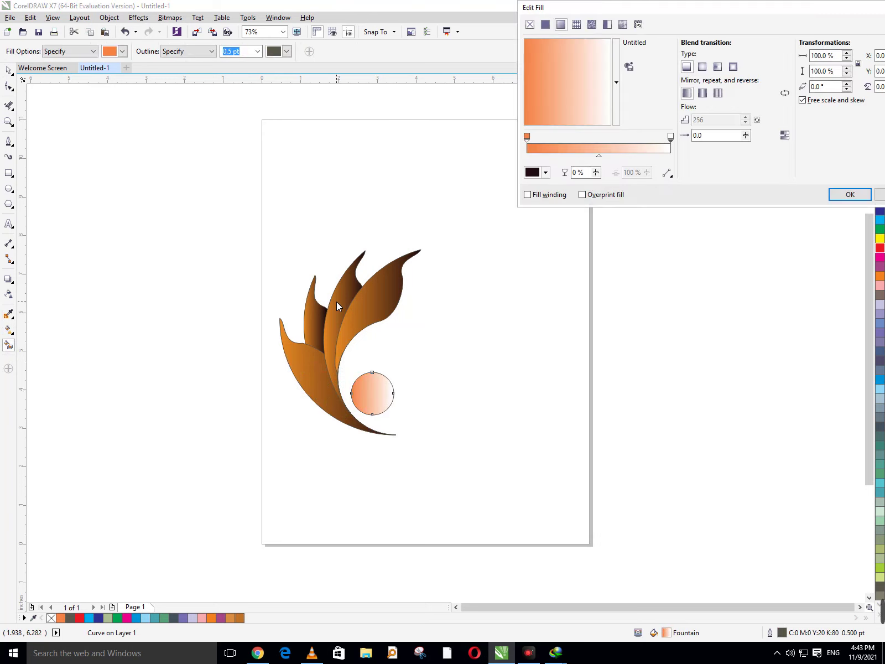
click(526, 138)
click(545, 172)
click(570, 237)
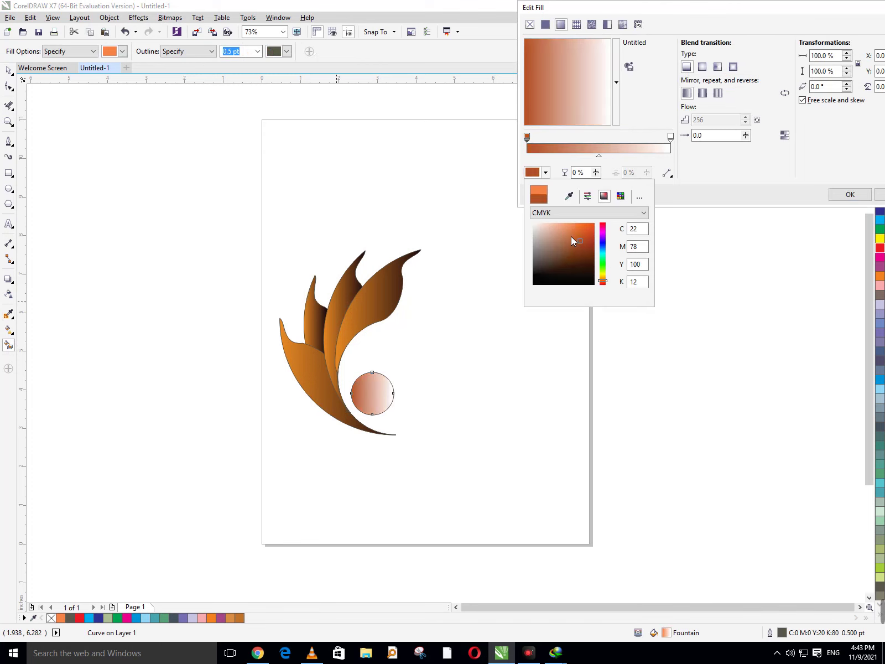
click(602, 280)
drag(602, 282, 603, 290)
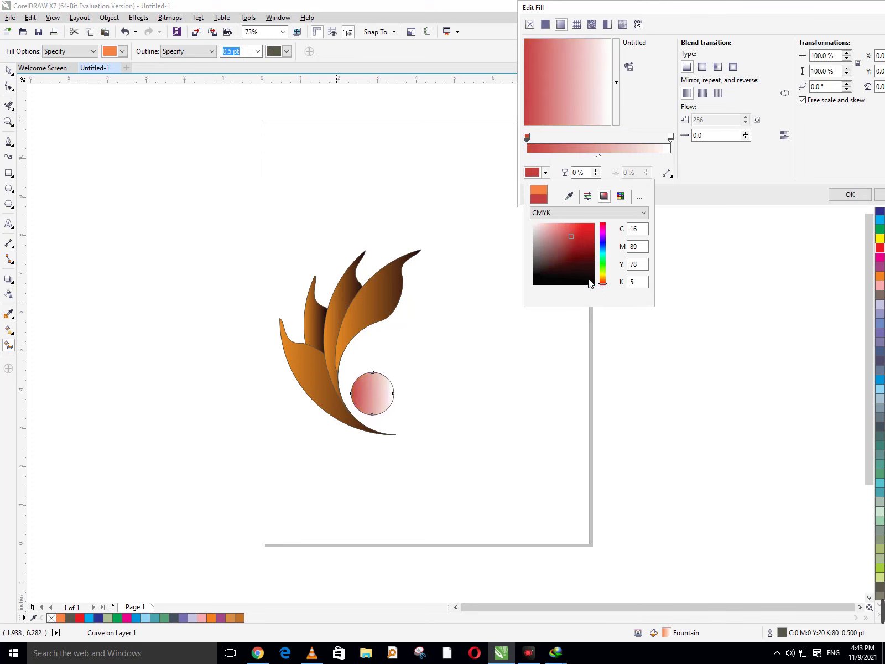
click(584, 233)
click(602, 282)
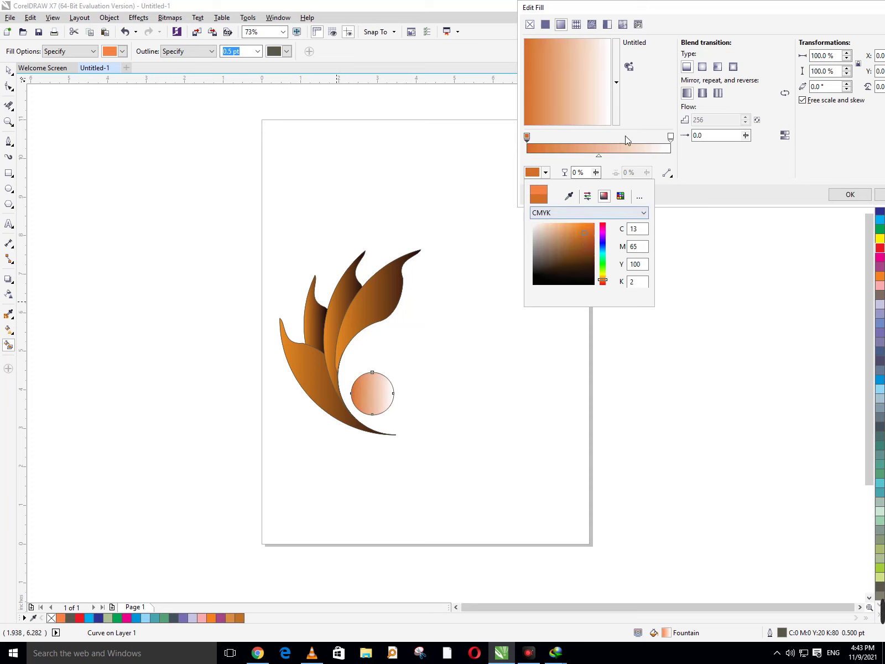
Change the start colour of the circle's gradient to a darker orange-brown, C20 M74 Y100 K9
click(672, 139)
click(545, 172)
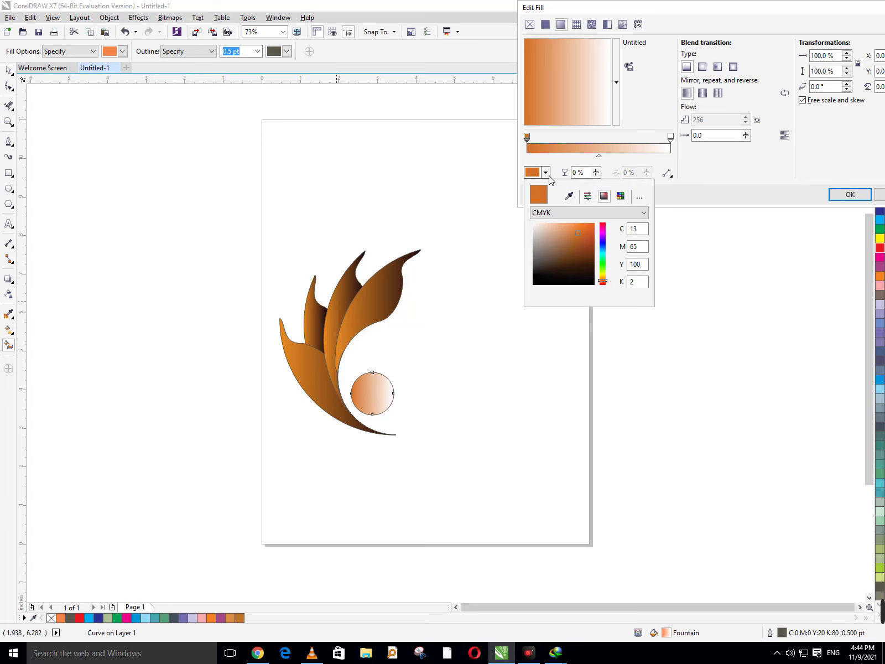
click(546, 172)
click(546, 173)
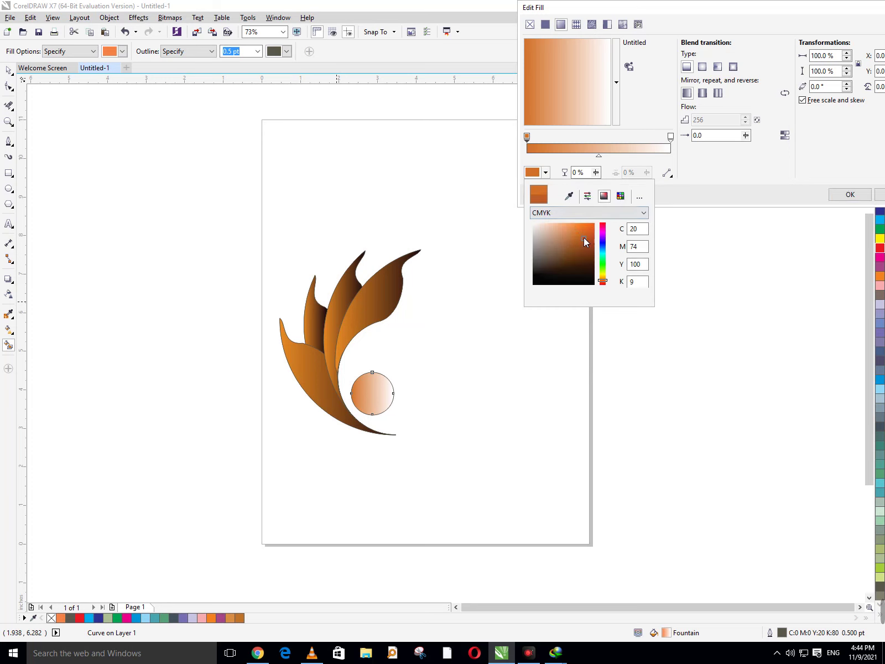
click(583, 237)
Set the end colour of the circle's gradient to light tan, R219 G181 B129, and apply the fill
click(672, 143)
click(671, 139)
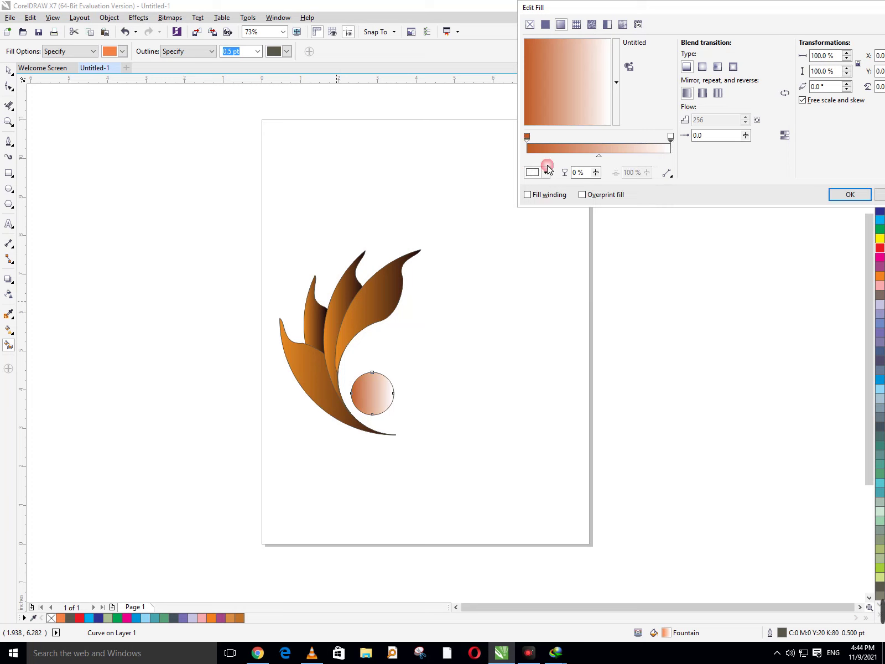
click(546, 173)
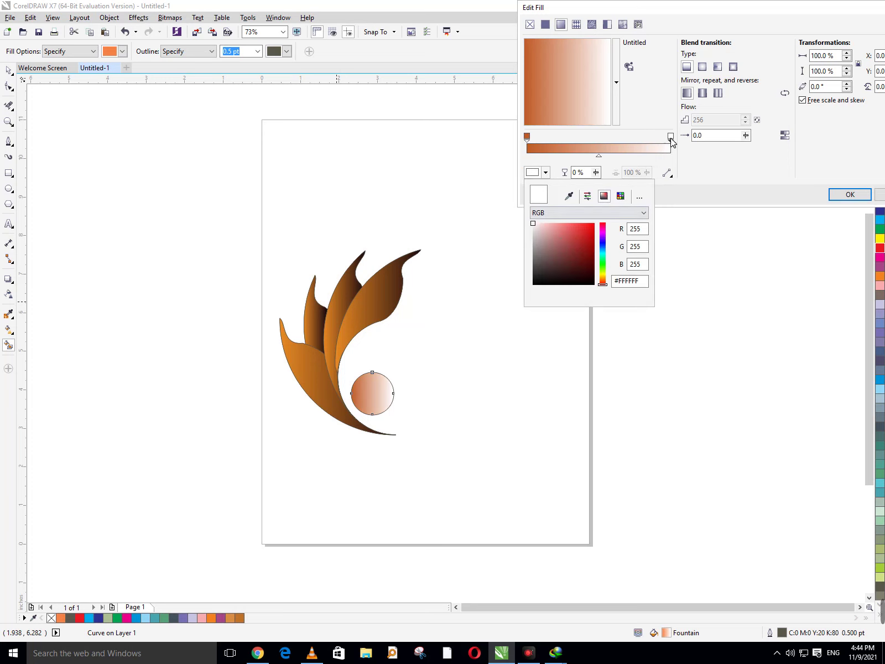
click(671, 140)
click(544, 172)
click(603, 279)
mouse_move(579, 227)
mouse_down()
mouse_move(554, 226)
mouse_move(552, 237)
mouse_move(559, 235)
mouse_up()
click(546, 231)
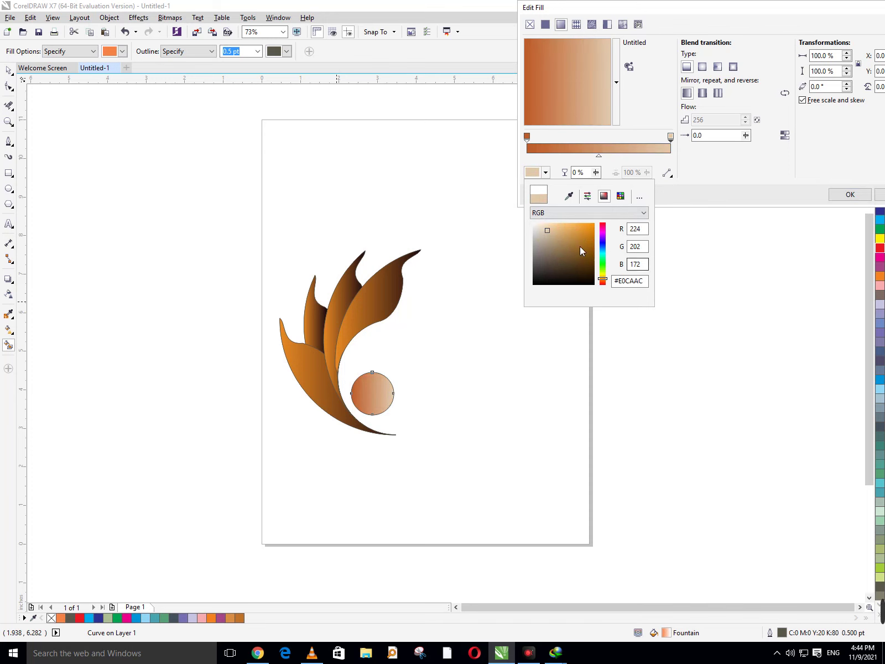
mouse_move(580, 250)
mouse_down()
mouse_move(570, 228)
mouse_move(558, 231)
mouse_up()
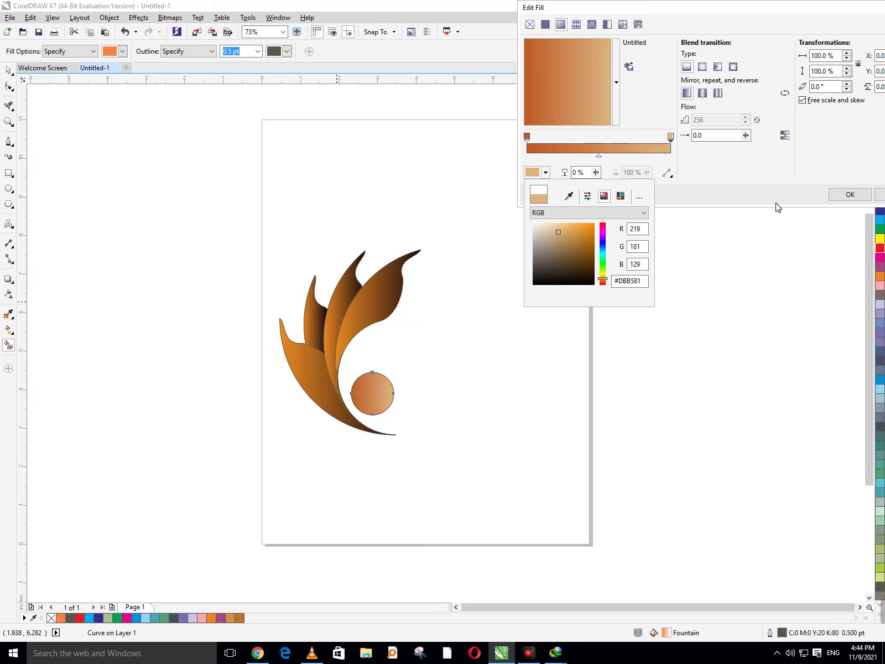
click(832, 192)
click(850, 194)
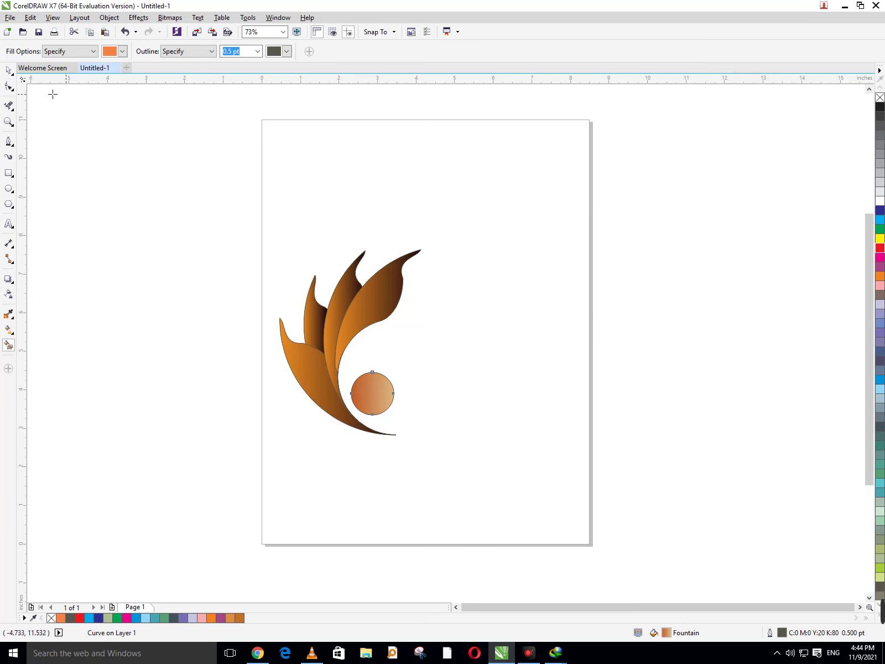
Shift the gradient-filled circle slightly downward and remove the leftover circle outline behind it
click(8, 70)
click(567, 343)
click(376, 399)
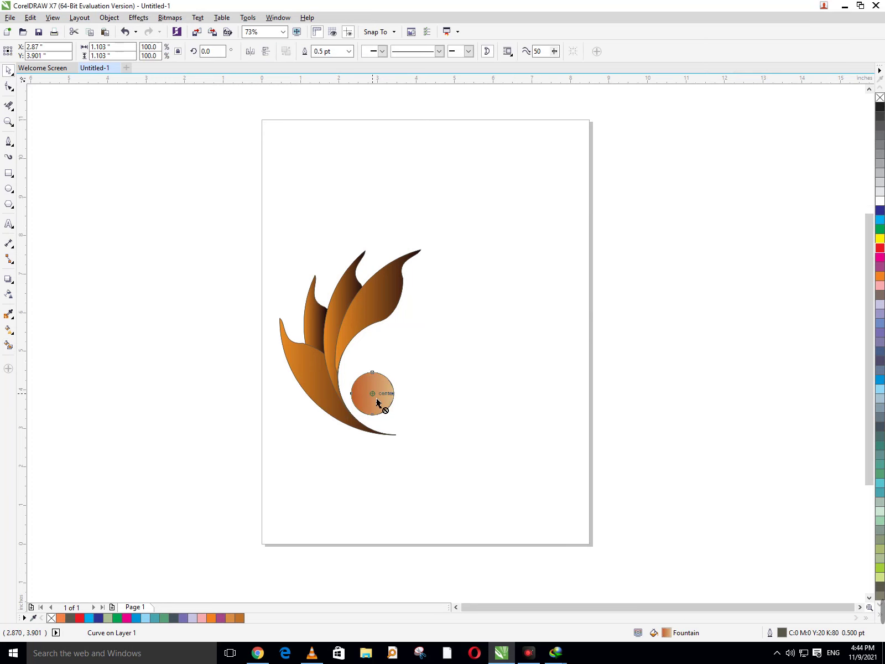
drag(377, 399, 378, 405)
click(434, 381)
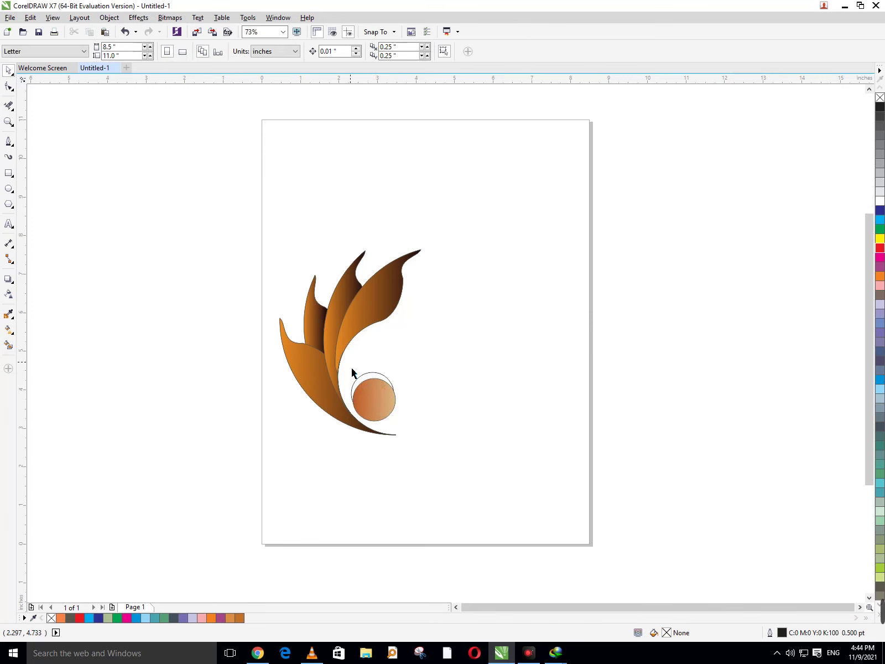
click(380, 370)
key(Escape)
Group all the petal pieces without the circle, moving the circle aside and then back inside the lower curve
click(300, 364)
click(441, 348)
drag(381, 408, 559, 328)
drag(170, 165, 476, 505)
click(109, 18)
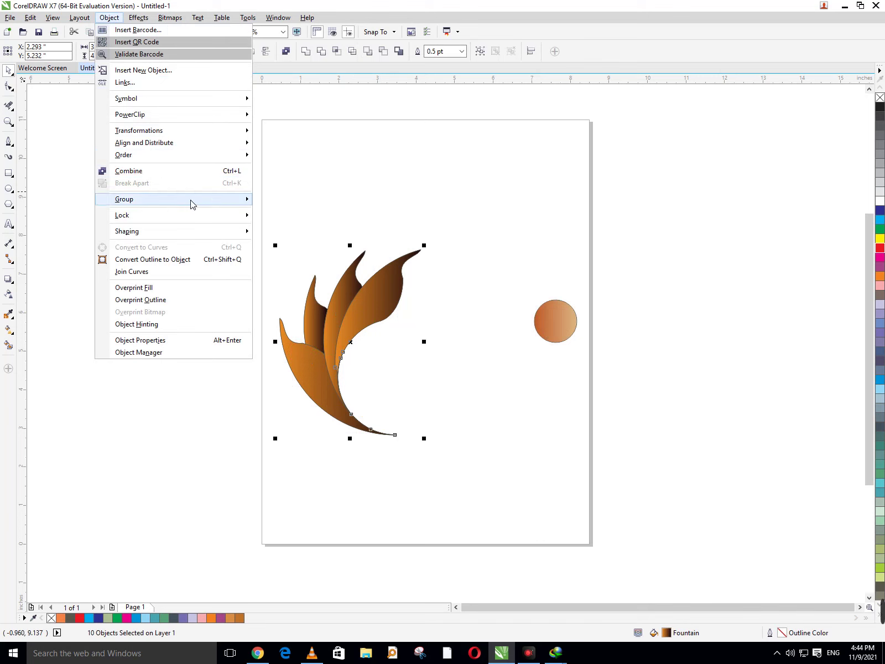
mouse_move(194, 200)
click(356, 214)
drag(572, 331, 390, 410)
Rotate the grouped petals slightly counter-clockwise, by about 1.4 degrees
click(353, 322)
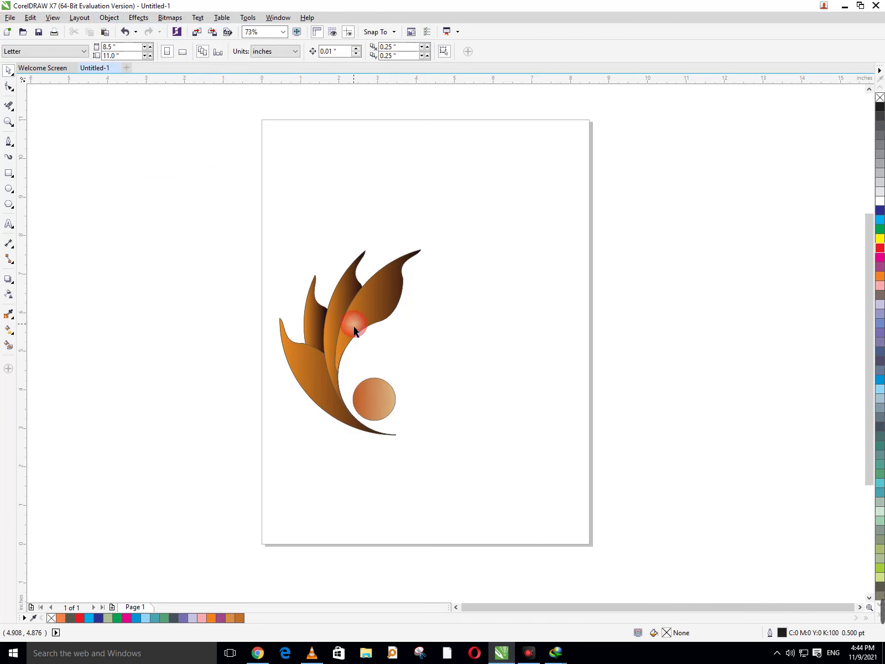
click(366, 316)
mouse_move(439, 260)
mouse_down()
mouse_move(495, 345)
mouse_move(430, 252)
mouse_up()
Duplicate the petal group, rotate the copy to about 173 degrees and place it opposite the original
drag(396, 289, 452, 291)
right_click(452, 291)
click(452, 292)
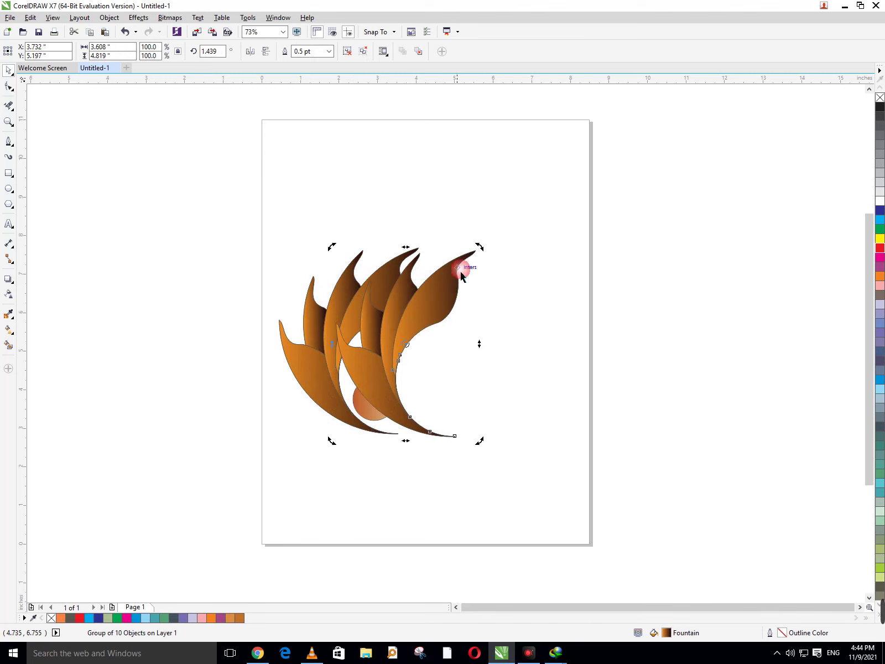
drag(482, 246, 363, 407)
click(494, 396)
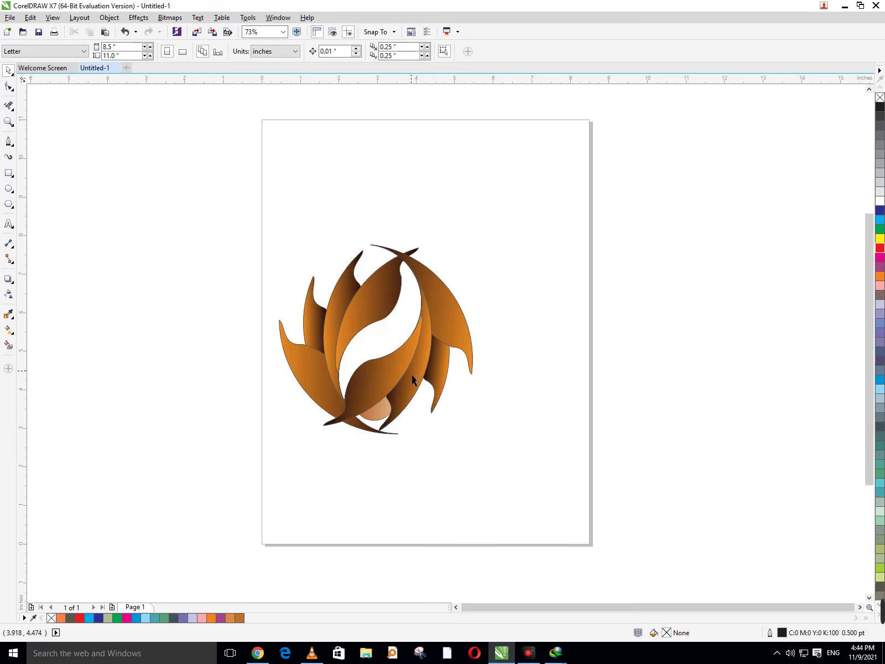
drag(460, 361, 524, 365)
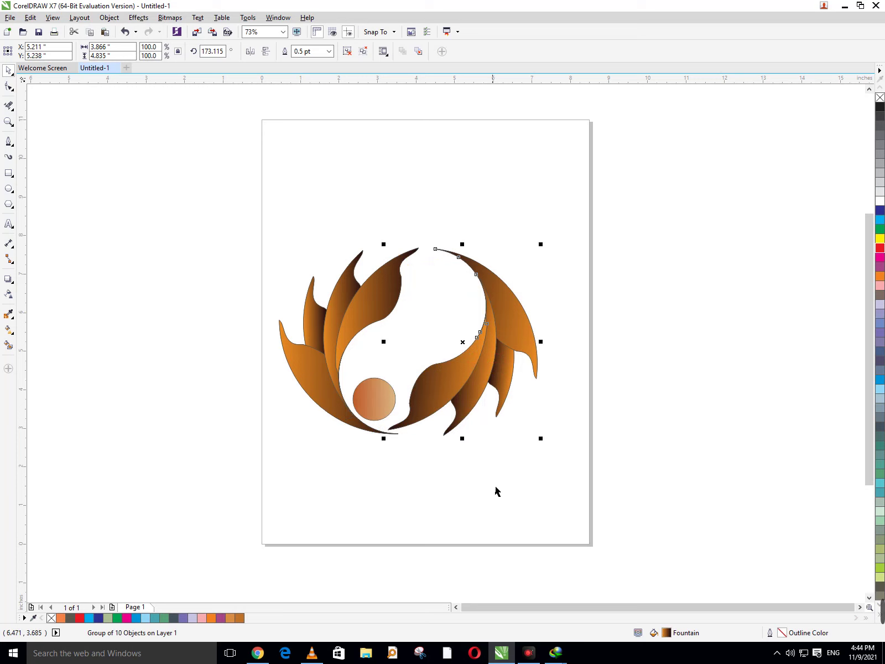
Shrink the rotated copy to about 34.6% beside the circle and try mirroring it horizontally and vertically
drag(539, 436, 427, 423)
click(444, 461)
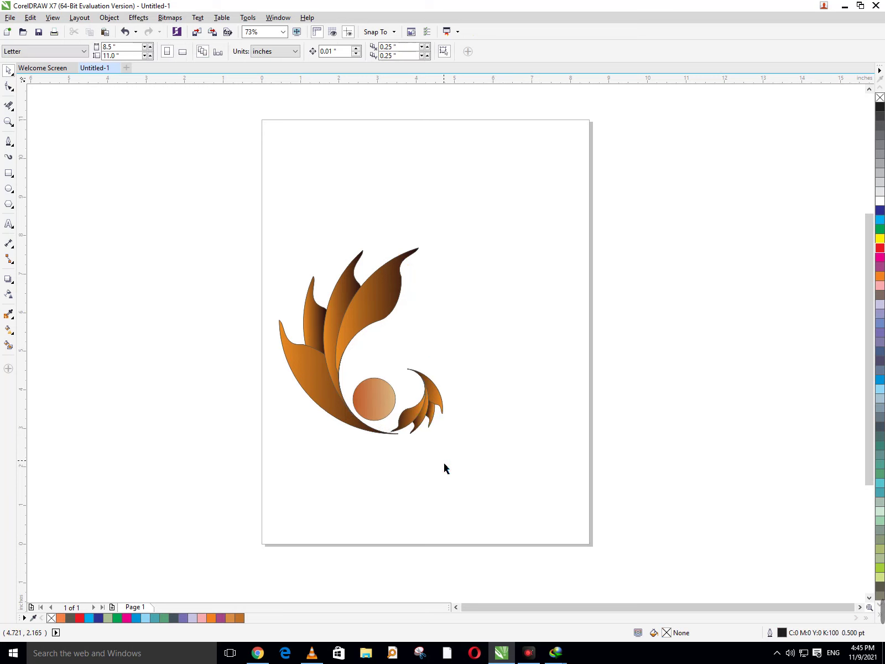
click(429, 418)
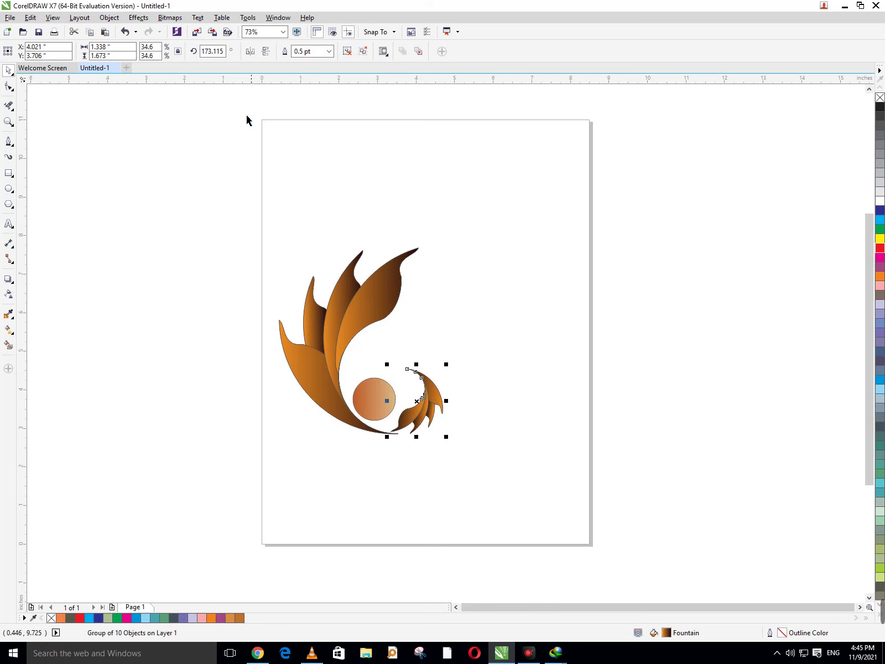
click(251, 50)
click(266, 51)
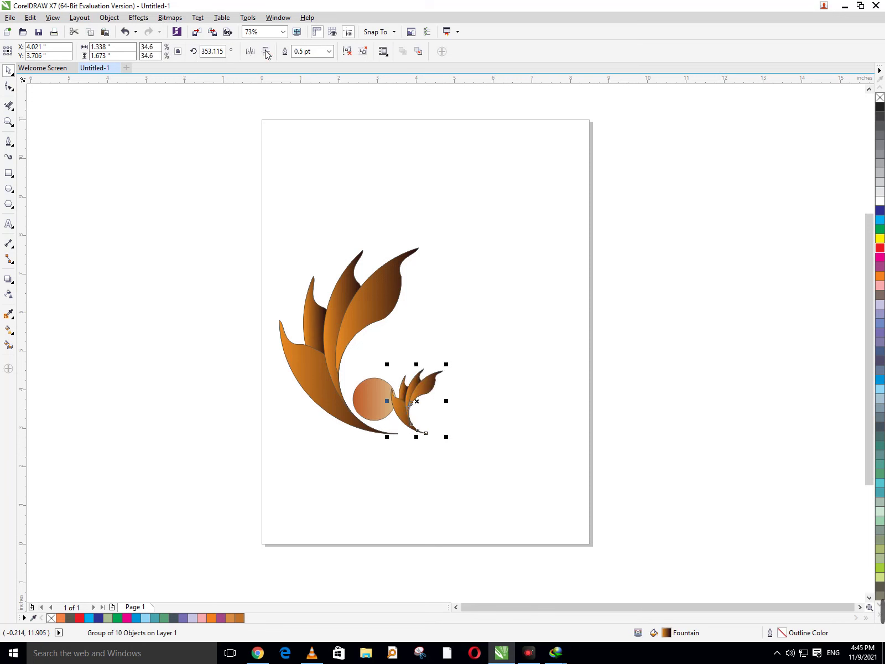
click(266, 51)
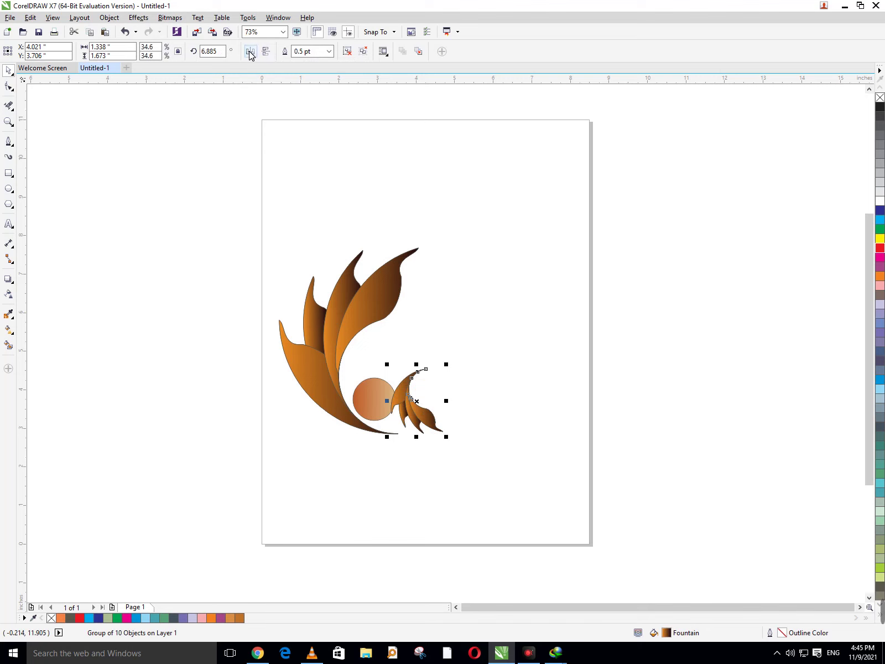
click(250, 52)
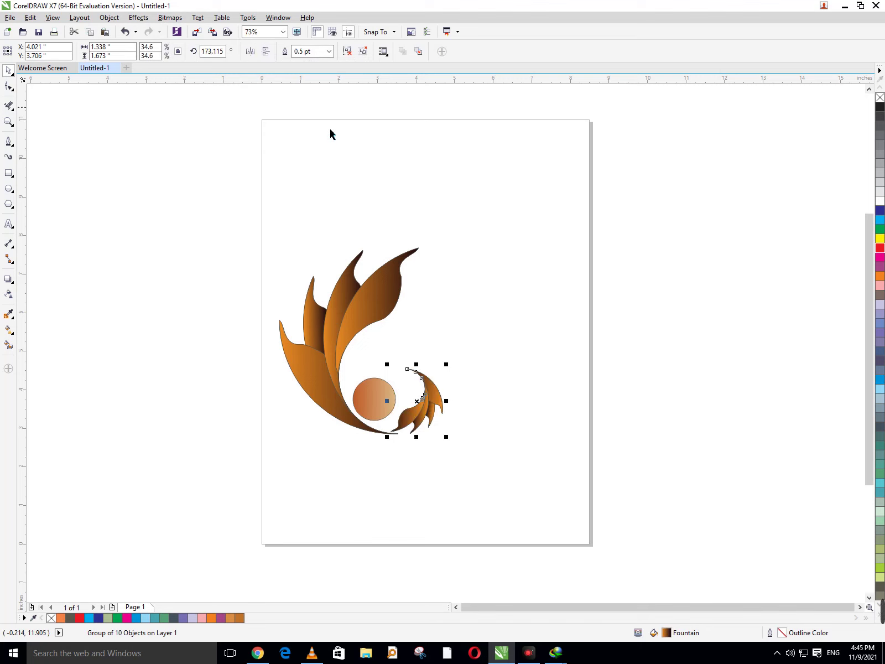
Try the rotated copy at about 72.7% with horizontal flips, and delete it beside the page
click(441, 447)
click(421, 394)
drag(394, 373, 586, 303)
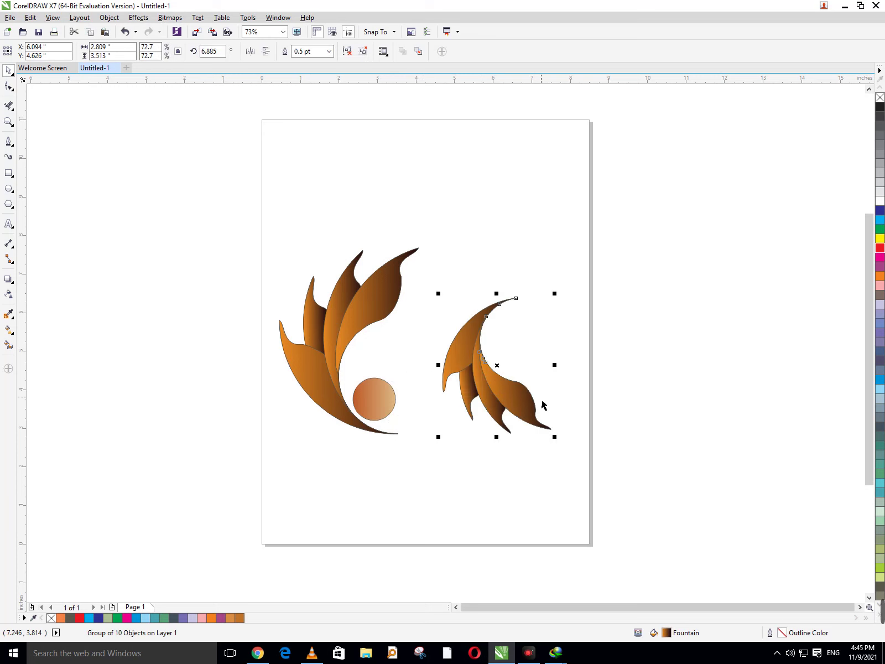
click(252, 51)
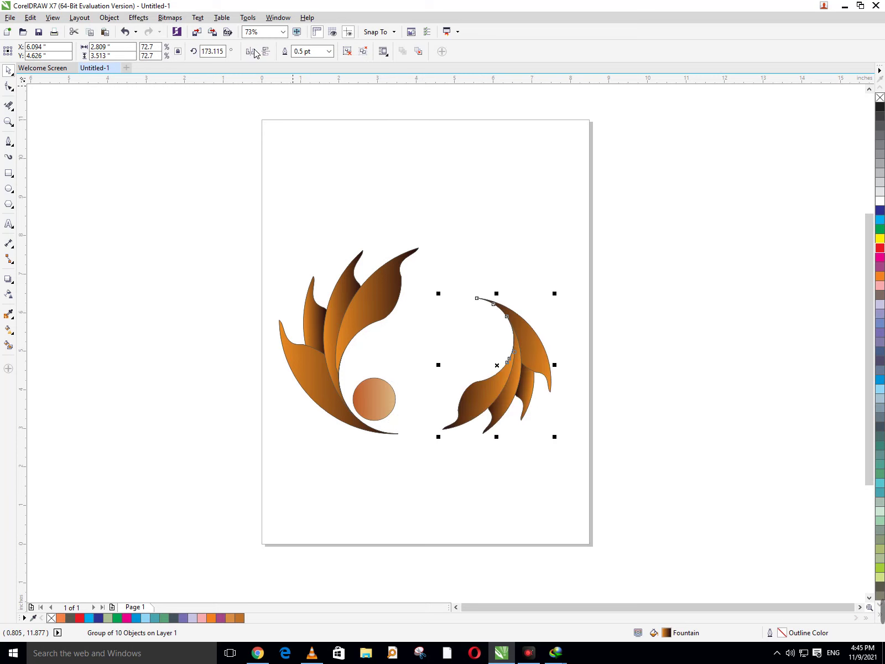
click(252, 51)
click(254, 52)
drag(506, 403, 653, 400)
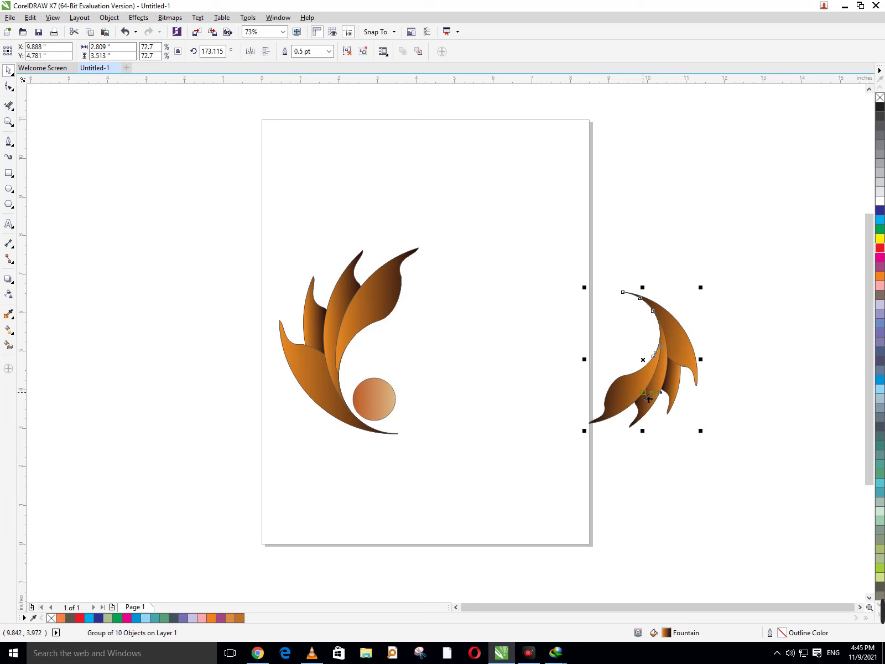
key(Delete)
Duplicate the petal group to the right and mirror the copy horizontally
drag(318, 335, 422, 343)
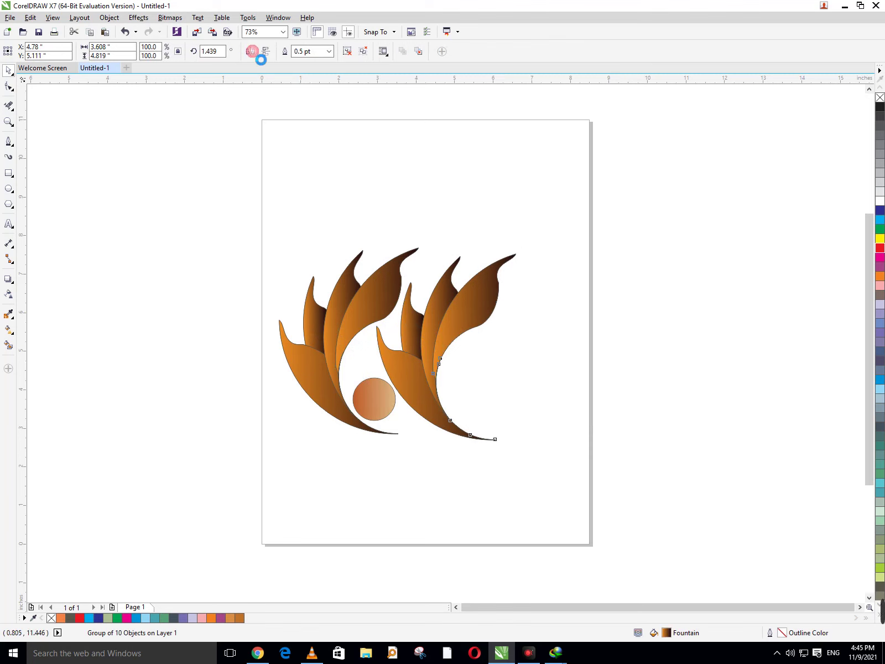
click(251, 51)
click(483, 387)
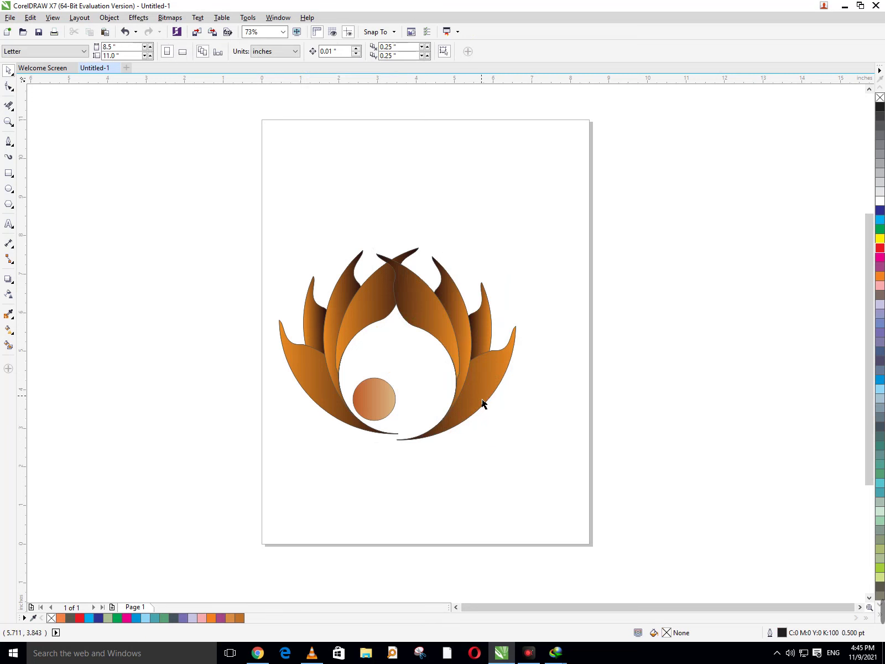
Scale the mirrored wing down to about 58.1% and place it just right of the circle
click(482, 404)
drag(381, 451, 411, 411)
drag(472, 385, 443, 410)
Tilt the small wing outward to a rotation of about 160.7 degrees and lower it onto the large wing's bottom tip
click(440, 401)
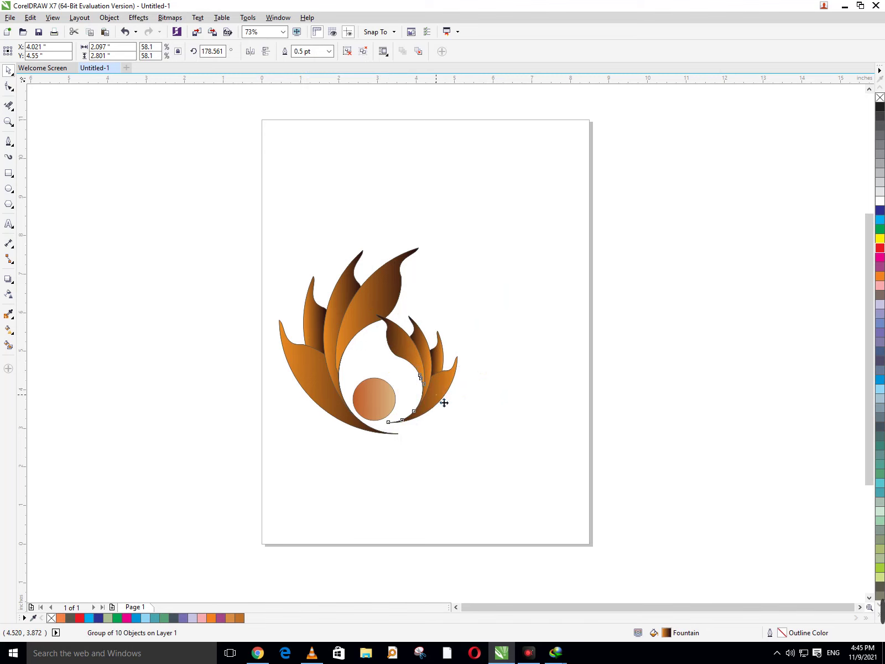
drag(462, 313, 474, 329)
mouse_move(437, 408)
mouse_down()
mouse_move(440, 424)
mouse_move(440, 410)
mouse_move(437, 418)
mouse_up()
click(433, 424)
click(447, 392)
drag(468, 320, 468, 326)
drag(424, 403, 427, 411)
click(463, 494)
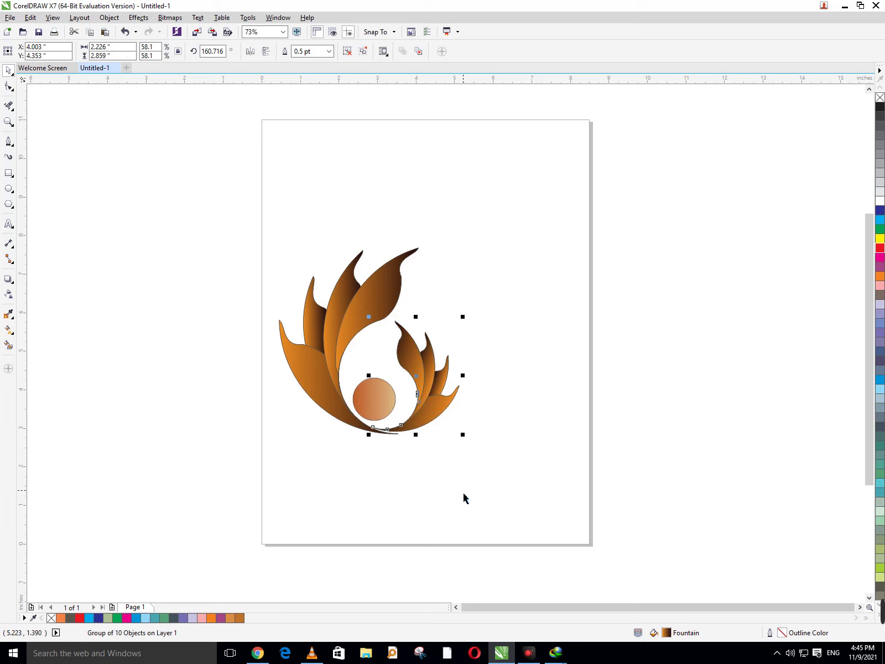
Scale the small wing down to about 52.6% and adjust its height above the large wing's bottom tip
key(Up)
key(Up)
key(Up)
key(Up)
key(Up)
key(Up)
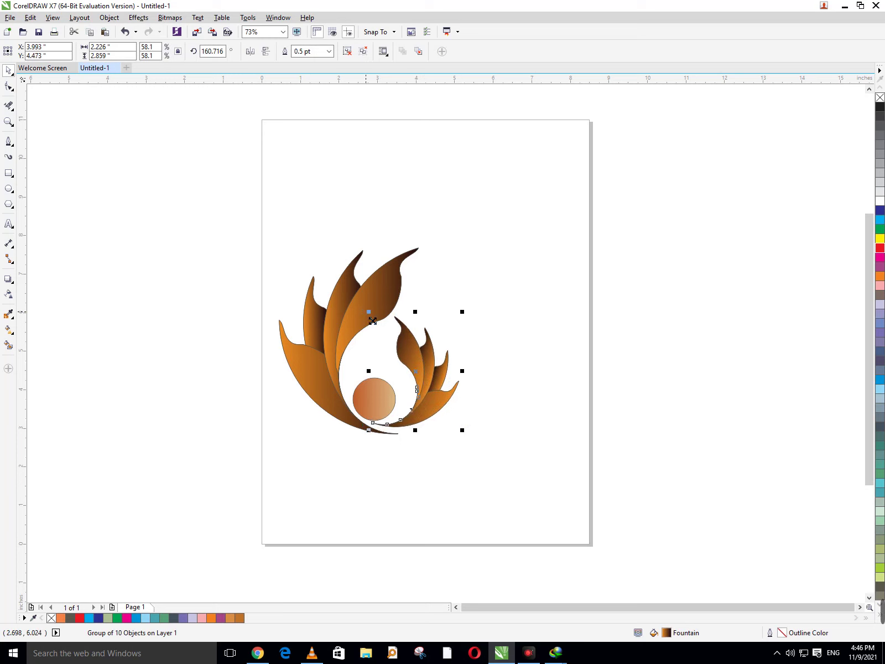
mouse_move(372, 321)
mouse_down()
mouse_move(380, 335)
mouse_move(374, 320)
mouse_up()
key(Down)
key(Down)
key(Down)
key(Down)
key(Down)
key(Down)
key(Down)
key(Down)
key(Down)
key(Down)
key(Down)
key(Down)
key(Down)
key(Down)
key(Down)
key(Down)
key(Down)
key(Left)
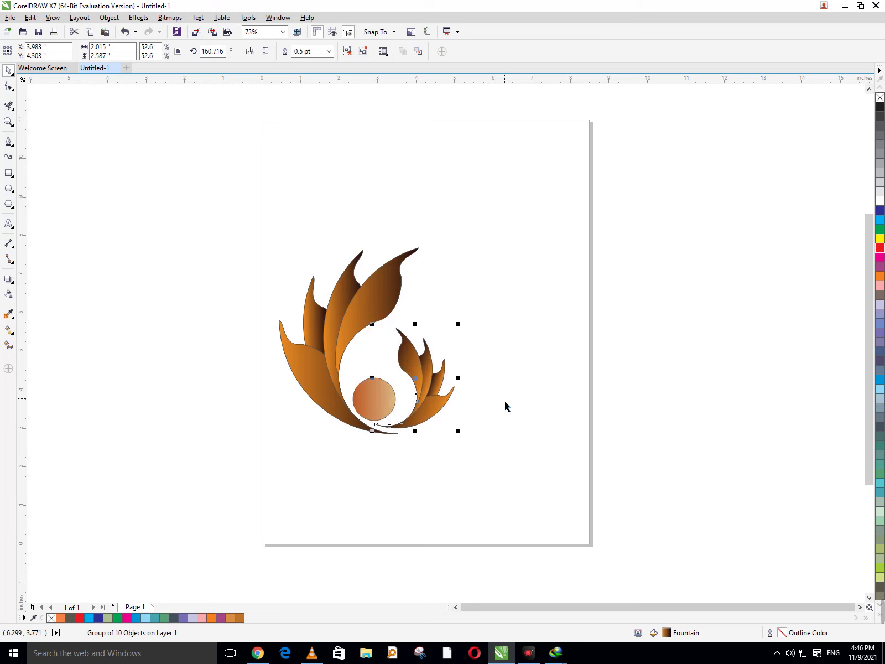
Nudge the small wing closer to the circle, to about X 3.853 in, Y 4.293 in
key(Left)
key(Left)
key(Left)
key(Left)
key(Left)
key(Left)
key(Left)
key(Left)
key(Down)
key(Down)
key(Down)
key(Down)
key(Down)
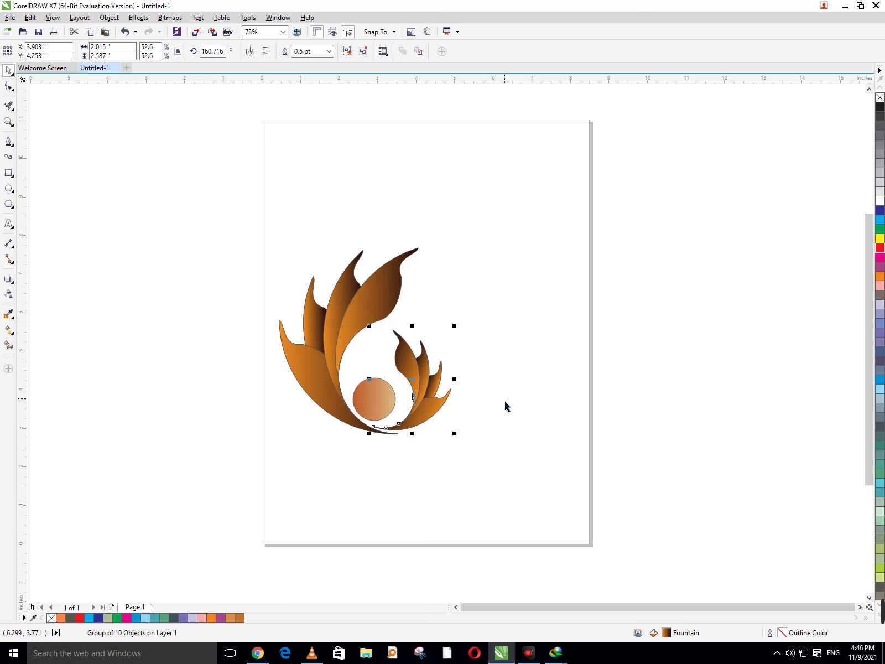
key(Up)
key(Up)
key(Up)
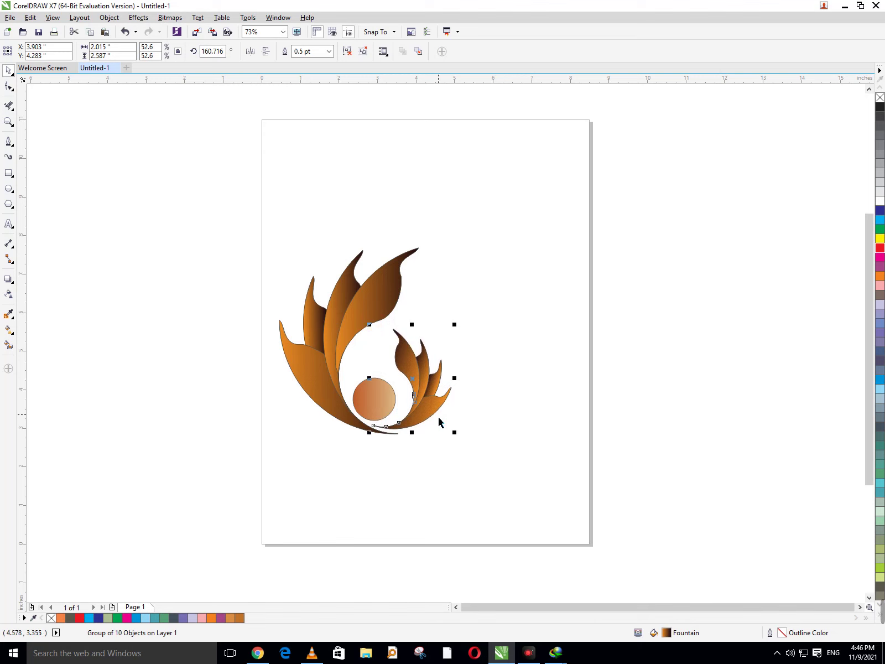
key(Left)
key(Left)
key(Left)
key(Left)
key(Left)
key(Up)
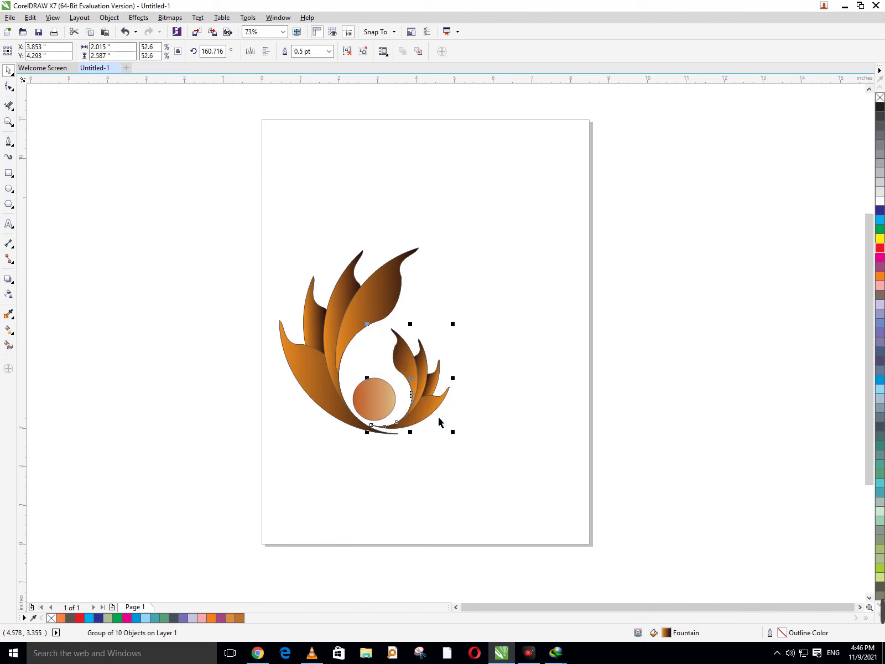
Scale the circle down to about 0.888 in and centre it in the gap between the two wings
click(381, 396)
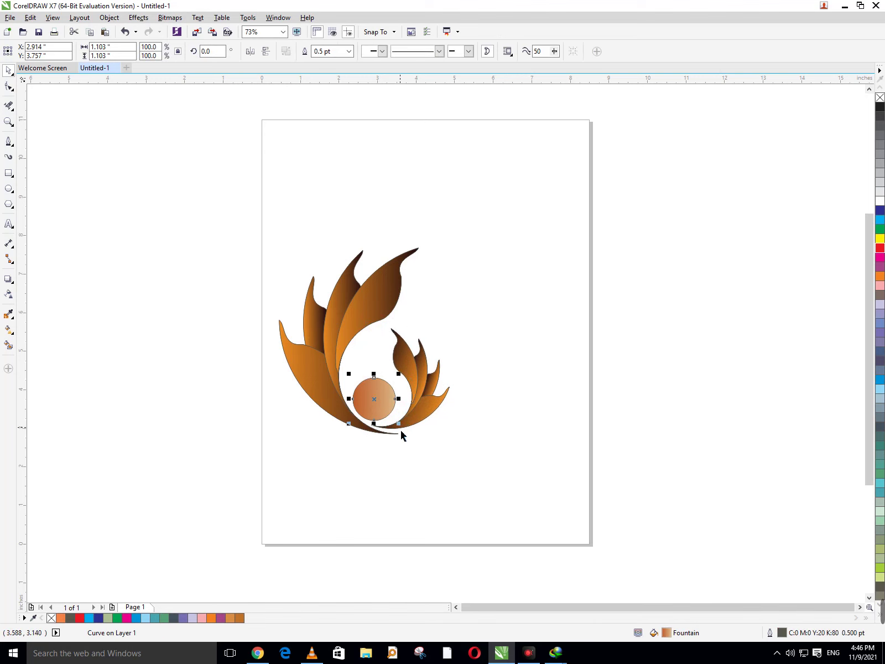
mouse_move(399, 425)
mouse_down()
mouse_move(415, 444)
mouse_move(390, 416)
mouse_move(408, 426)
mouse_up()
click(396, 475)
Angle the circle's gradient diagonally with its light end at the lower left, and set the end colour to about R224 G165 B83
click(390, 416)
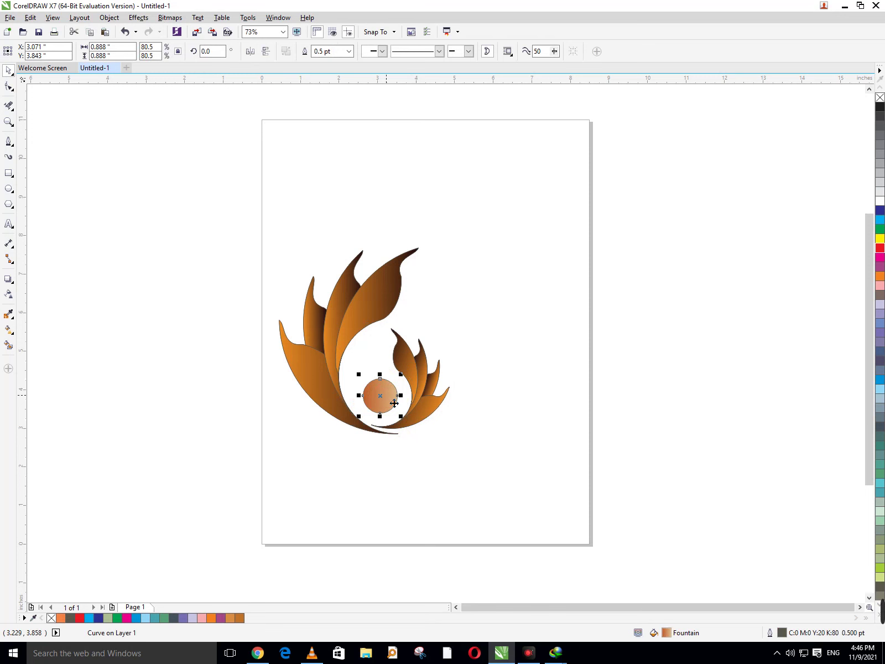
key(F11)
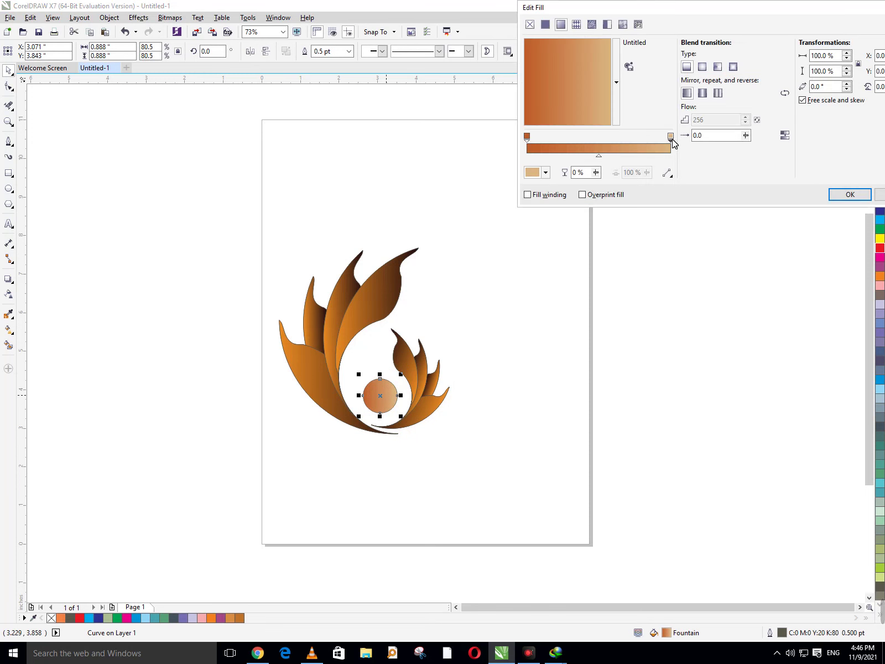
drag(559, 111, 541, 87)
click(551, 102)
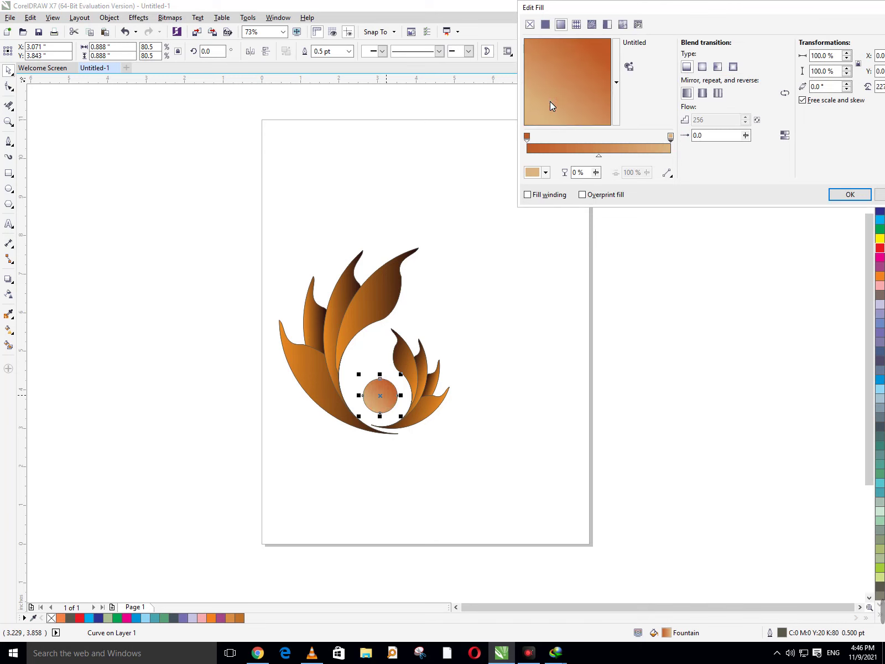
click(545, 172)
drag(563, 235, 579, 230)
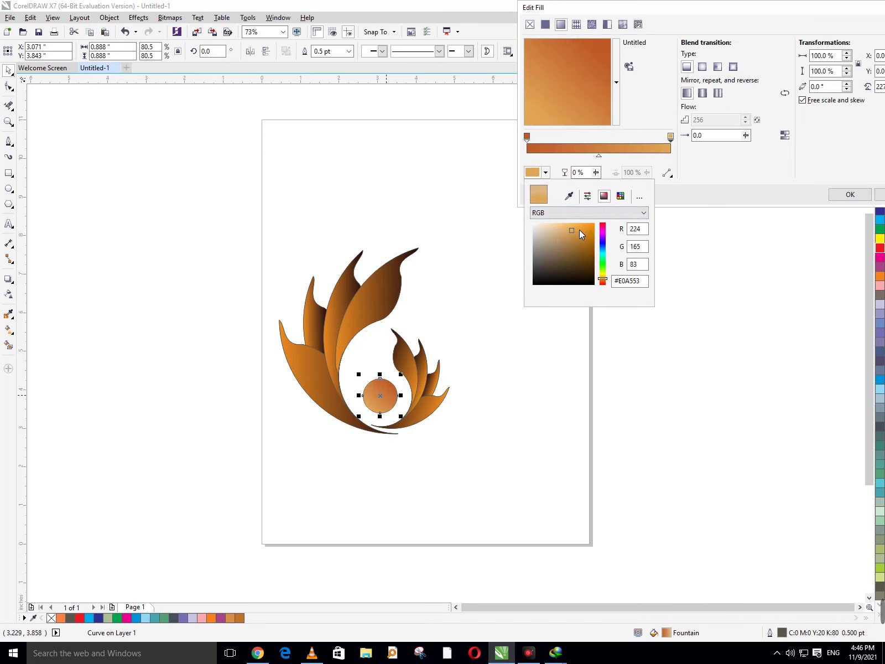
click(850, 195)
Select both wings together with the circle and group them
click(564, 365)
drag(208, 203, 572, 555)
key(ctrl+g)
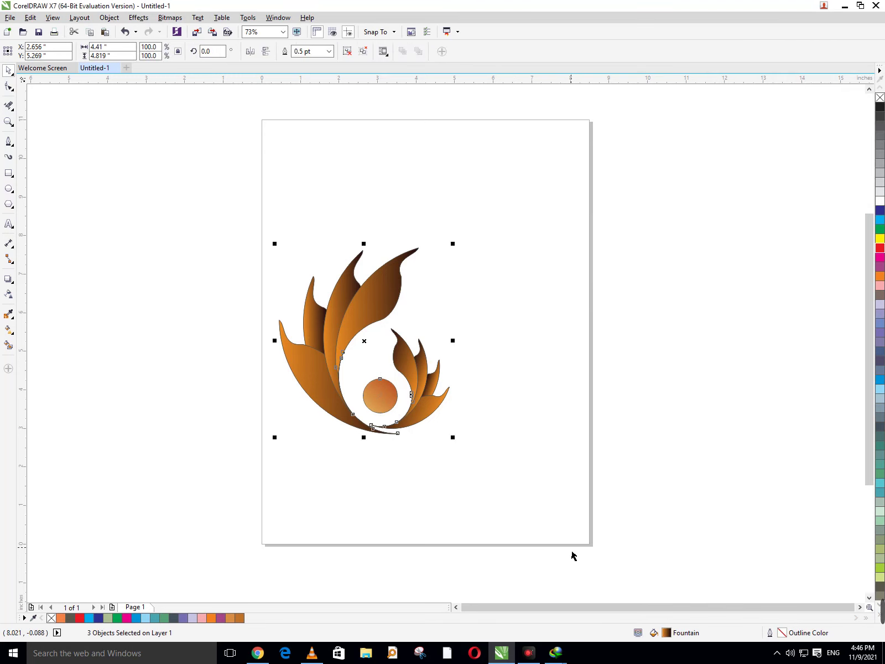